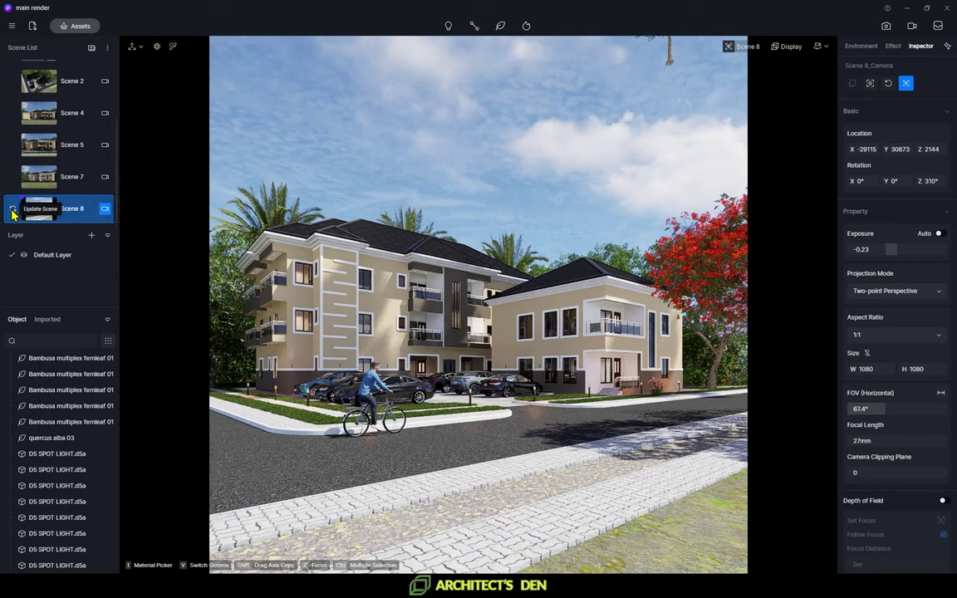
Step: Switch between Scene 7 and Scene 8, bringing up Scene 8's camera preview, to compare their framings
{"action": "left_click", "coordinate": [50, 179]}
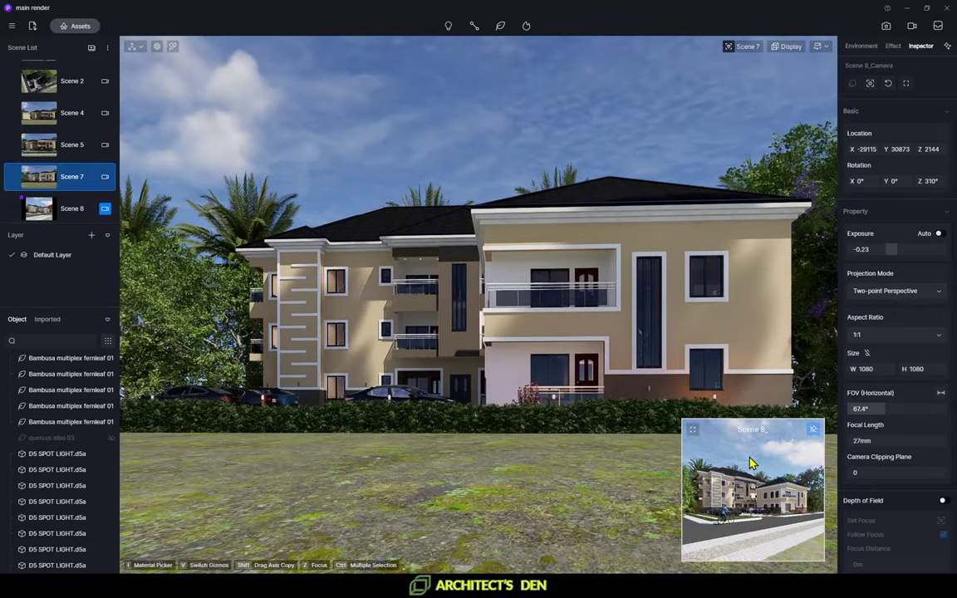
{"action": "left_click", "coordinate": [106, 211]}
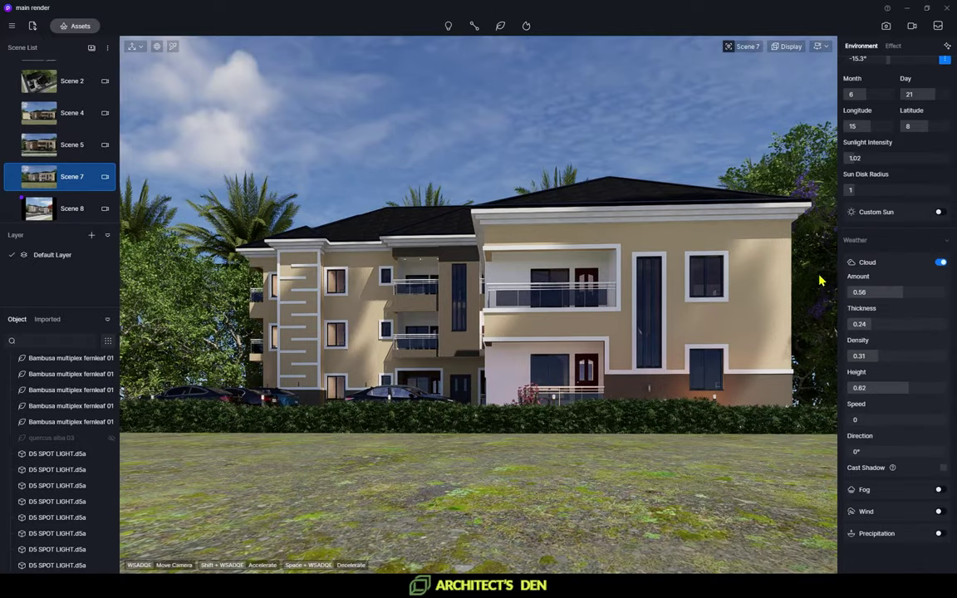
{"action": "left_click", "coordinate": [52, 204]}
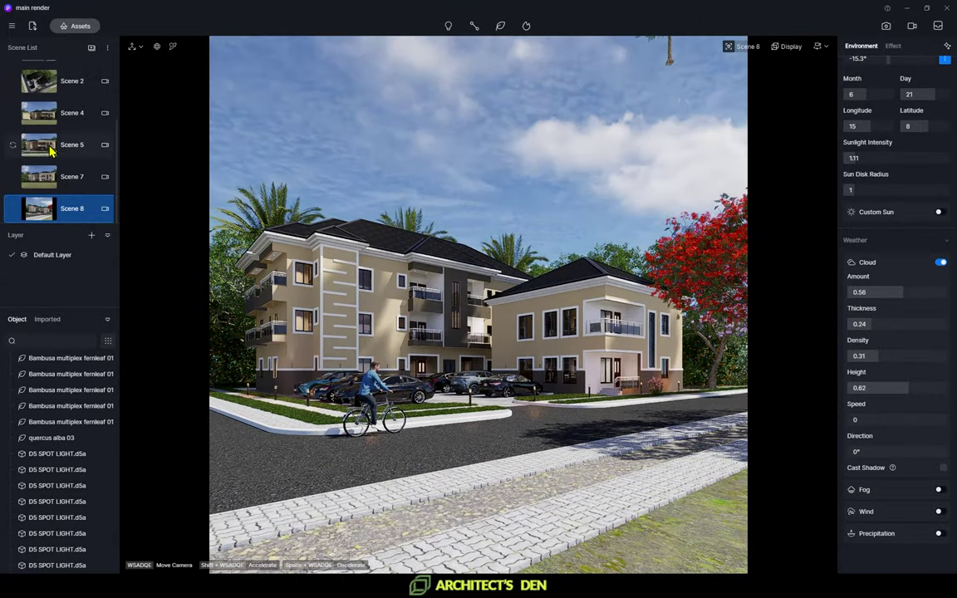
Step: Recall Scene 5 and change its camera's aspect ratio to 9:16
{"action": "left_click", "coordinate": [75, 146]}
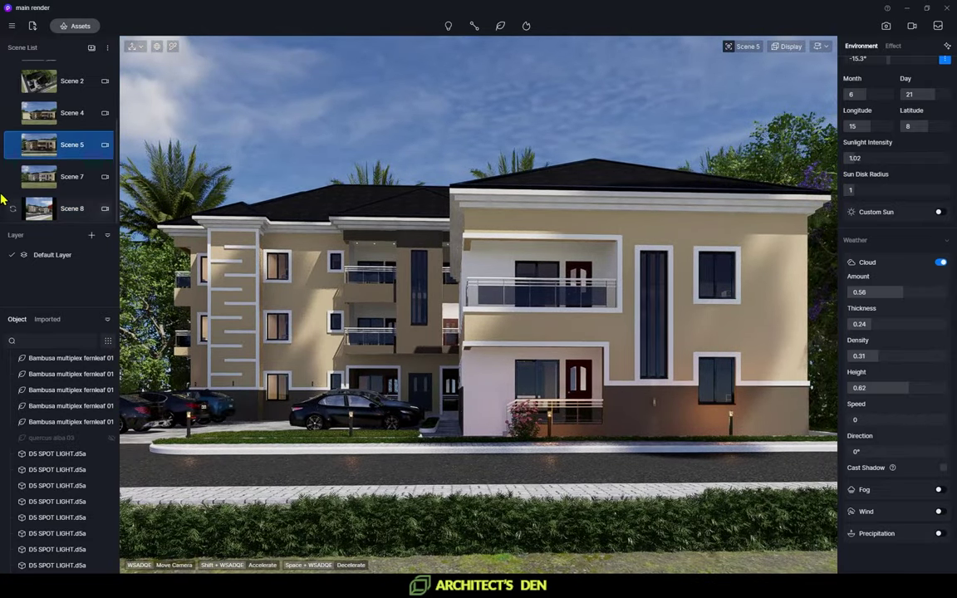
{"action": "left_click", "coordinate": [106, 146]}
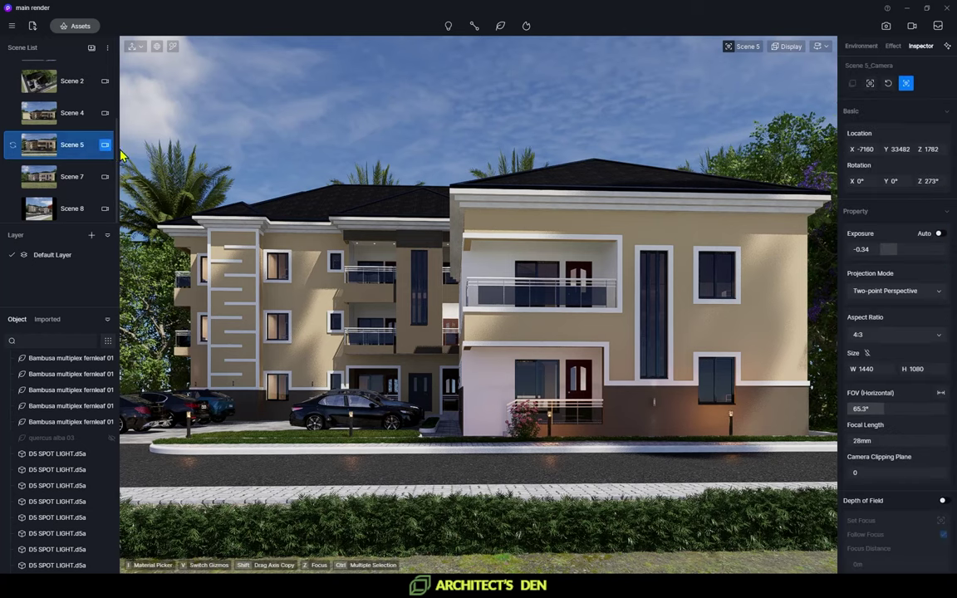
{"action": "left_click", "coordinate": [887, 336]}
{"action": "left_click", "coordinate": [877, 419]}
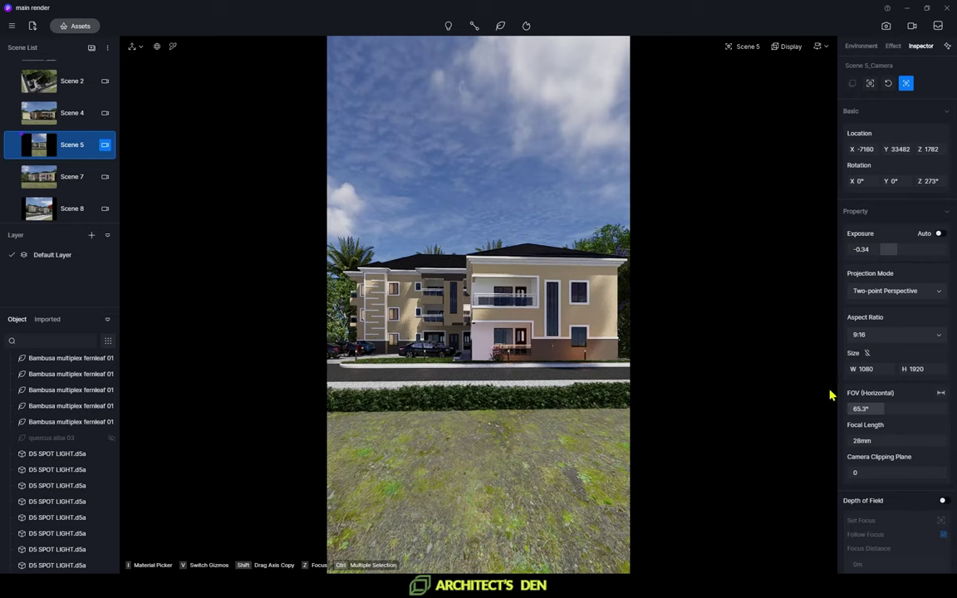
Step: Cycle through Scene 8, Scene 5 and Scene 7, ending on Scene 8, to compare the camera compositions
{"action": "left_click", "coordinate": [66, 210]}
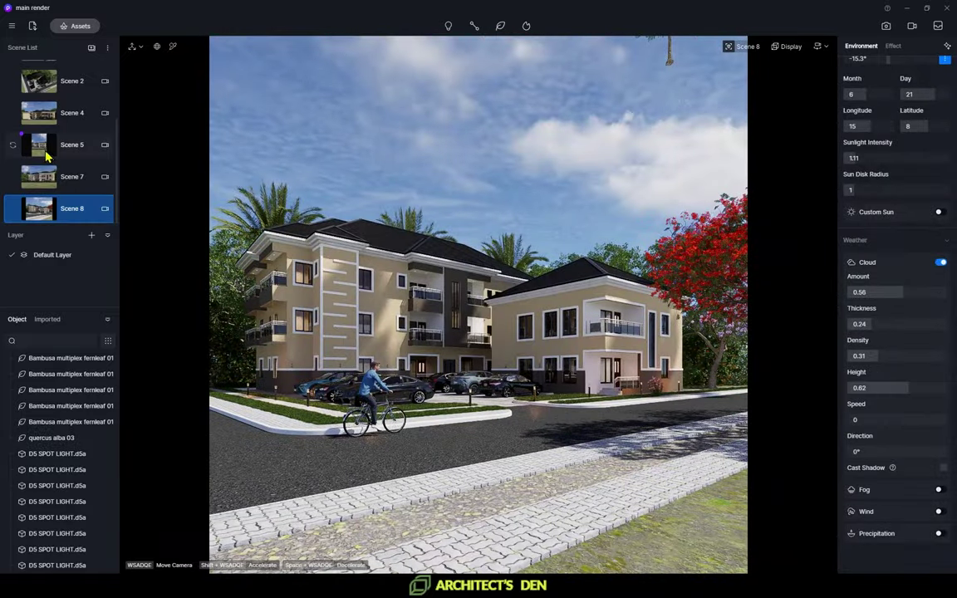
{"action": "left_click", "coordinate": [45, 151]}
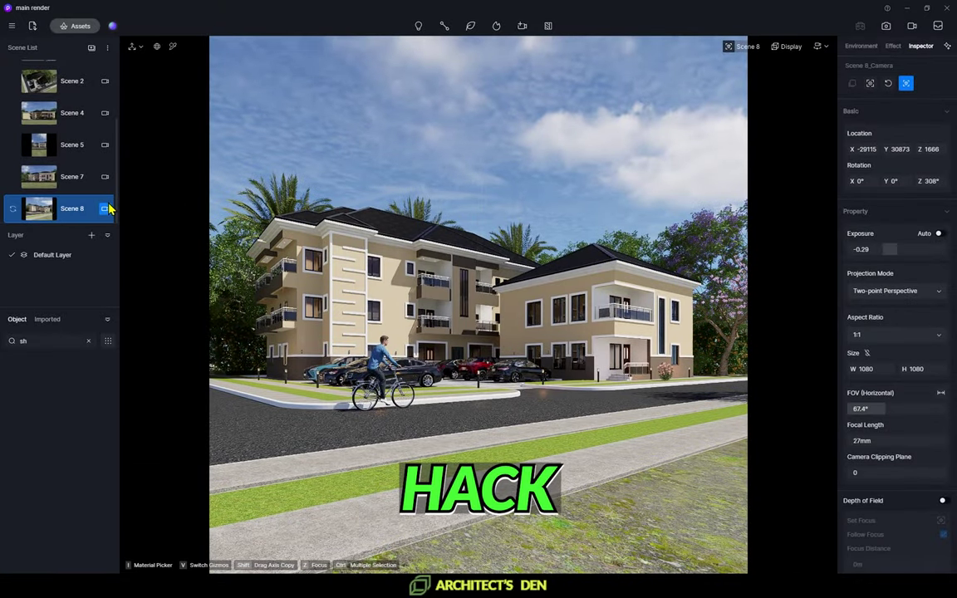
{"action": "left_click", "coordinate": [105, 209]}
{"action": "left_click", "coordinate": [64, 176]}
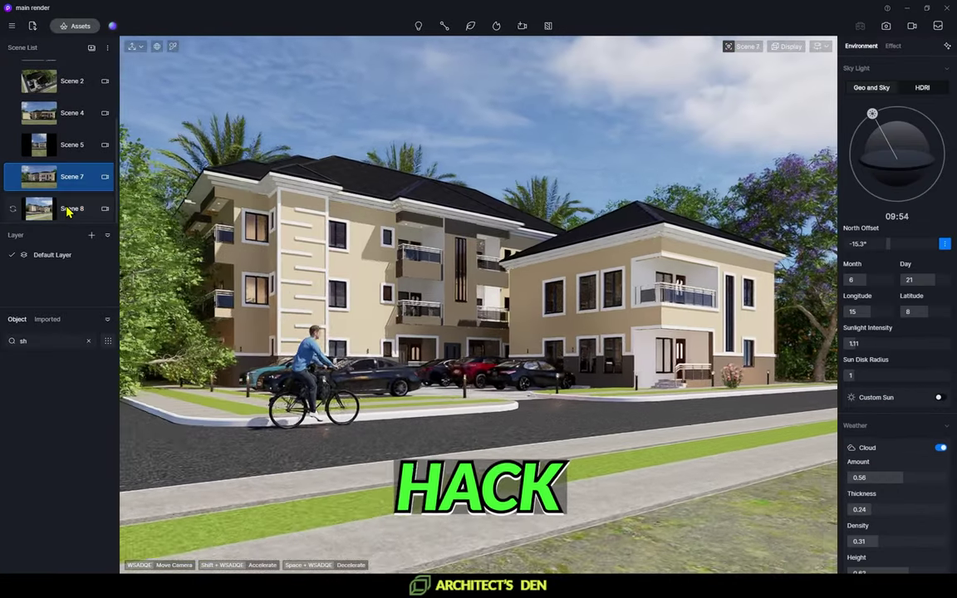
{"action": "left_click", "coordinate": [67, 208]}
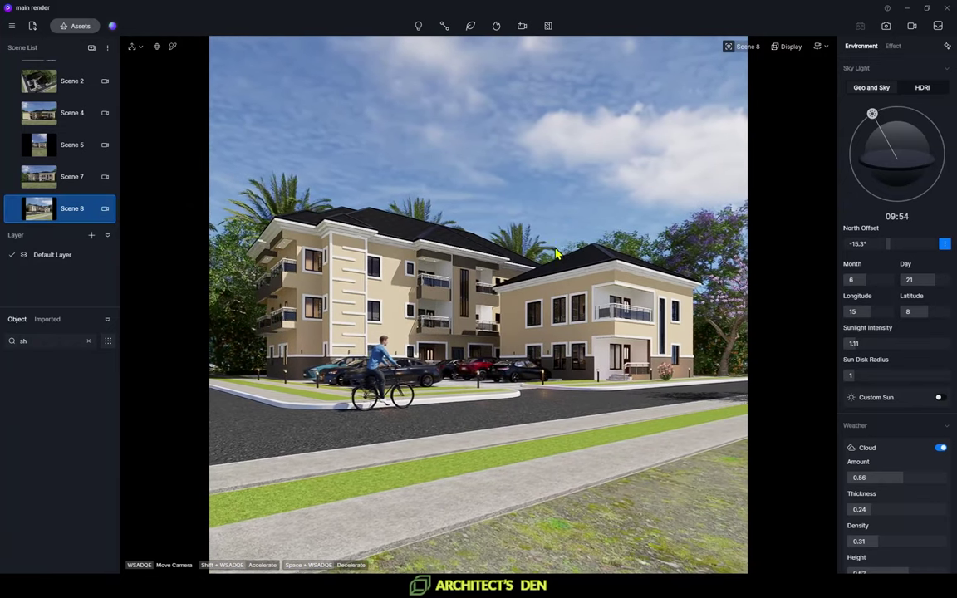
Step: Place a recently used Platanus occidentalis 08 tree on the foreground grass of Scene 8 and raise it slightly above the ground
{"action": "key", "text": "m"}
{"action": "left_click", "coordinate": [241, 135]}
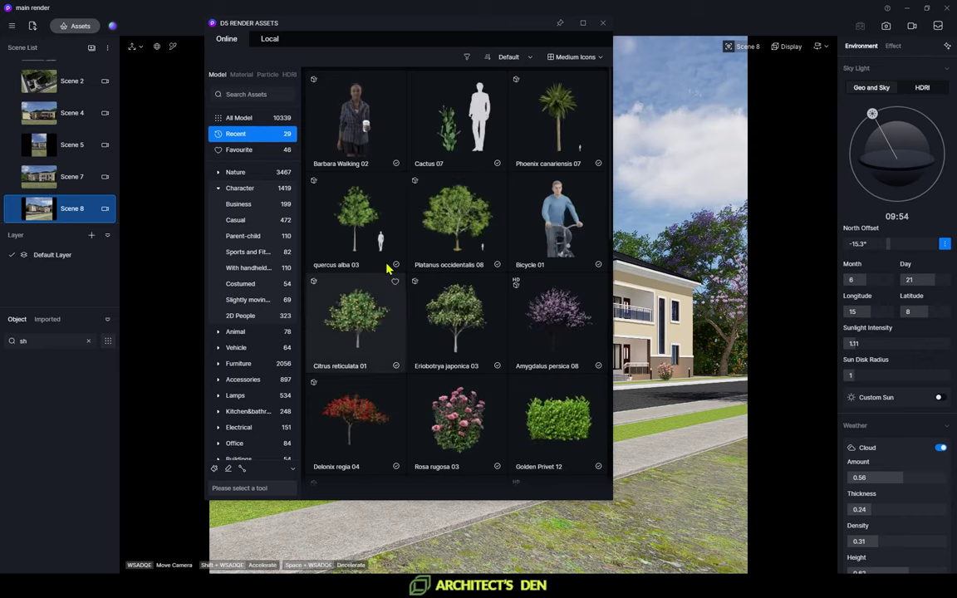
{"action": "left_click", "coordinate": [470, 239]}
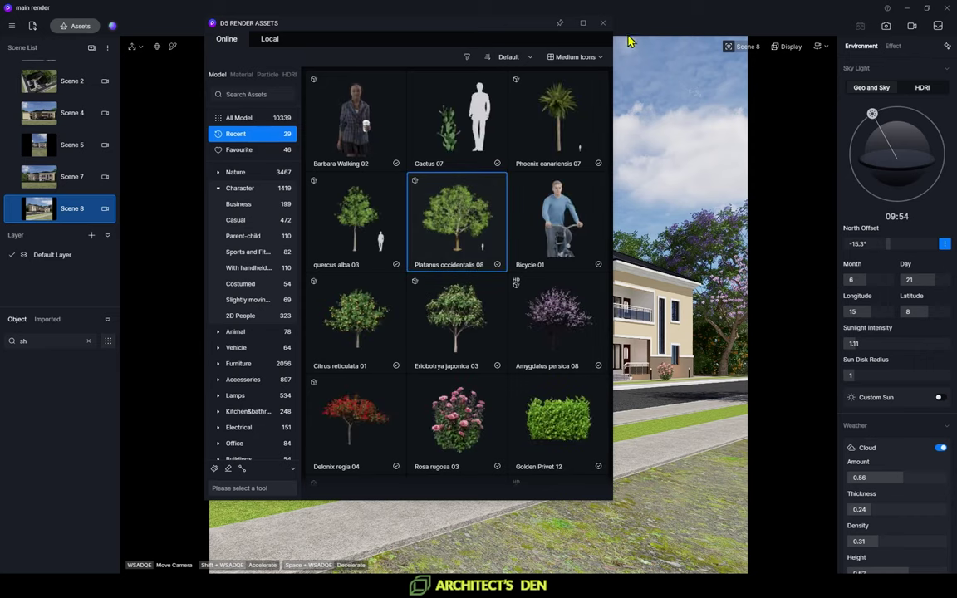
{"action": "left_click", "coordinate": [603, 23]}
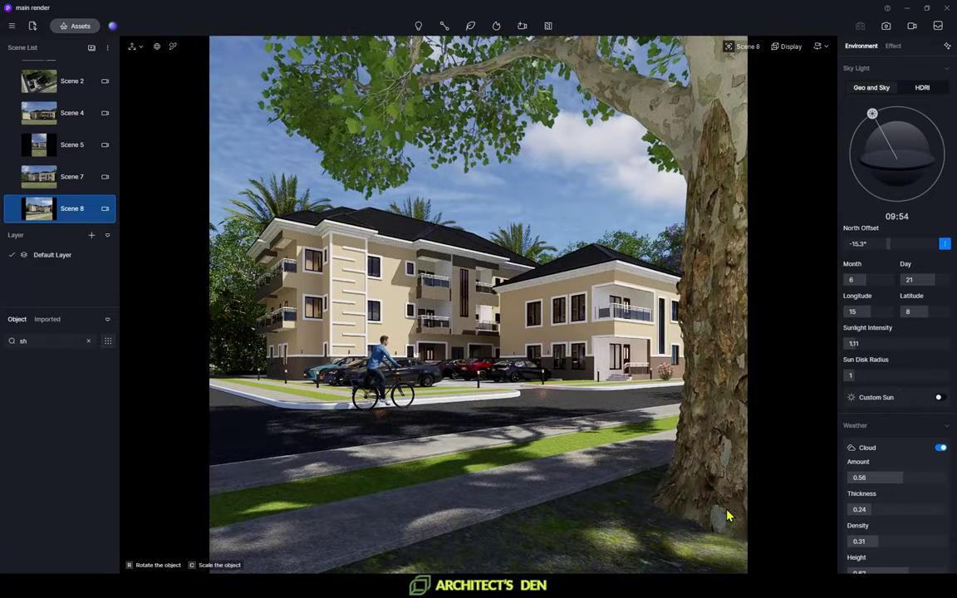
{"action": "left_click", "coordinate": [729, 509]}
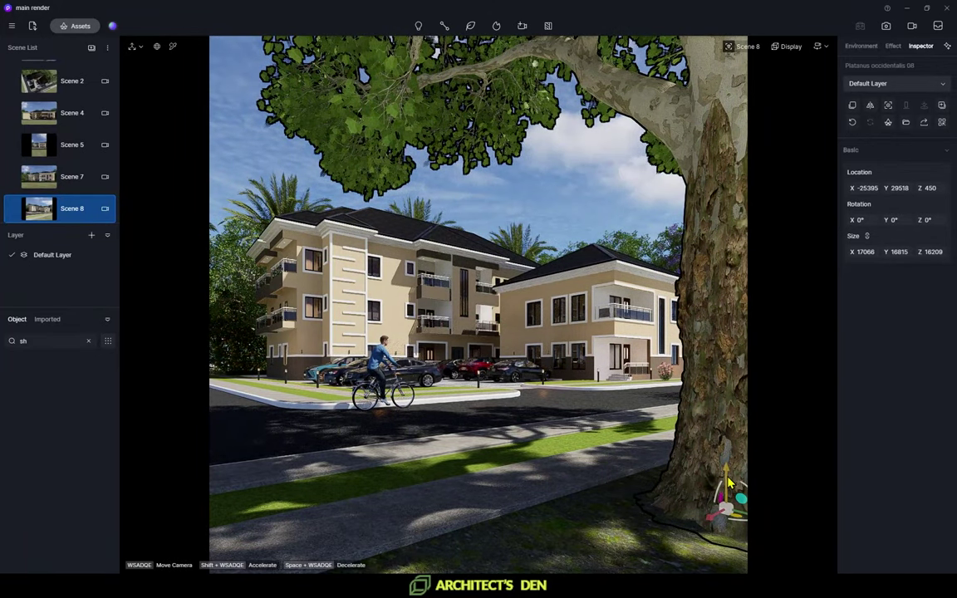
{"action": "left_click_drag", "start_coordinate": [731, 467], "coordinate": [728, 272]}
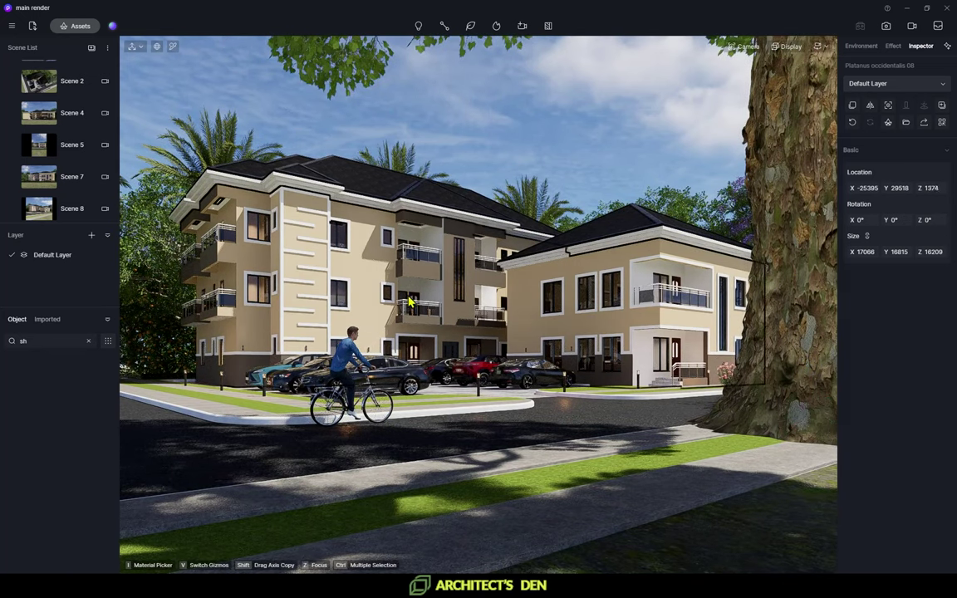
{"action": "left_click", "coordinate": [753, 426]}
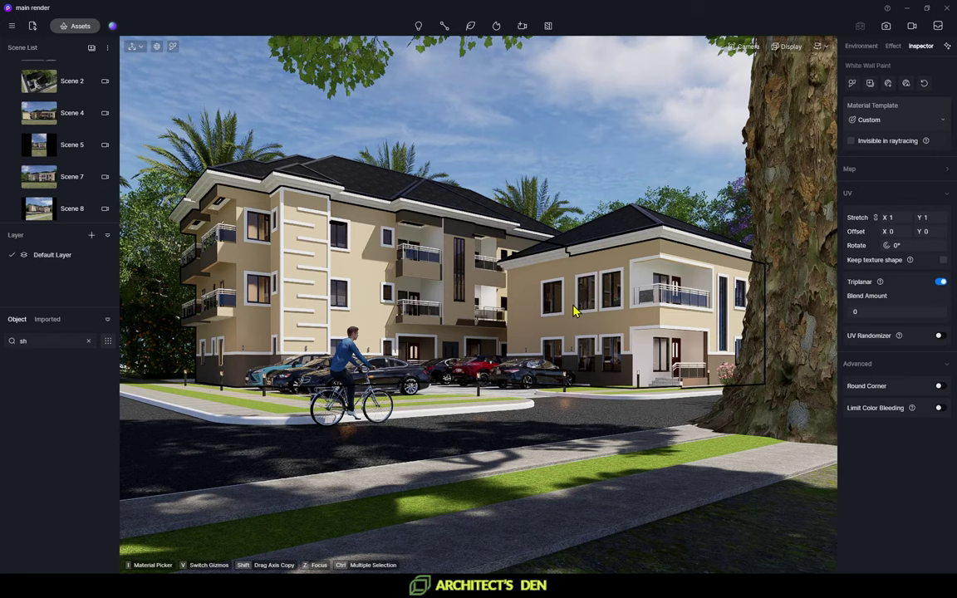
Step: Select the foreground Platanus tree in the top view and lift it in the front view to a height of about Z 21007
{"action": "key", "text": "t"}
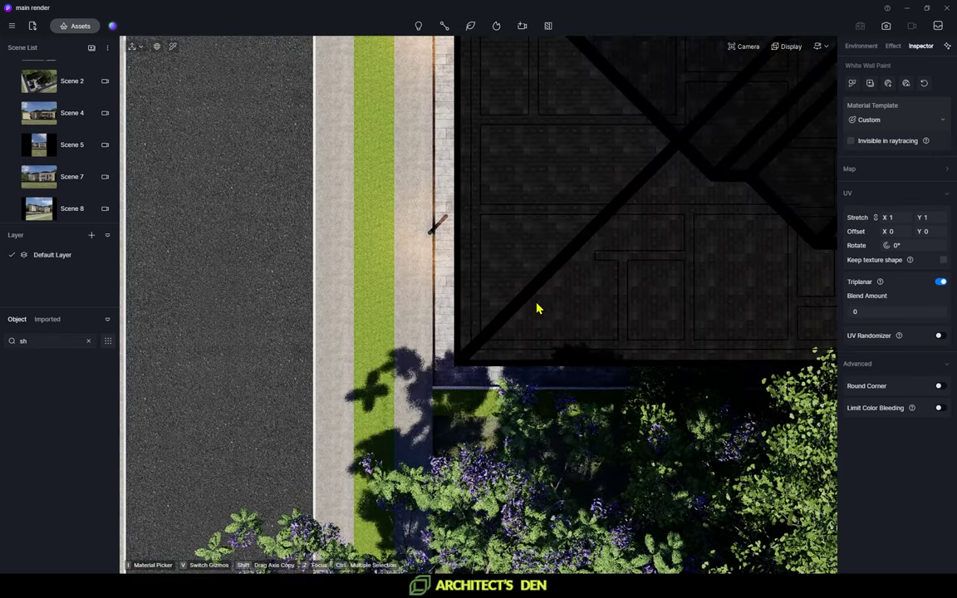
{"action": "scroll", "coordinate": [536, 308], "scroll_direction": "down", "scroll_amount": 2}
{"action": "key", "text": "z"}
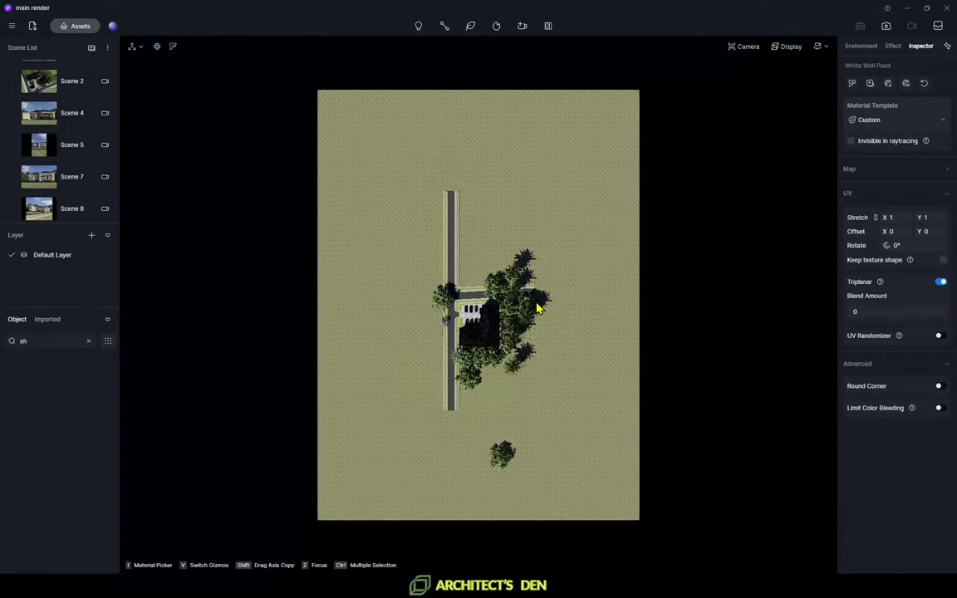
{"action": "left_click", "coordinate": [441, 297]}
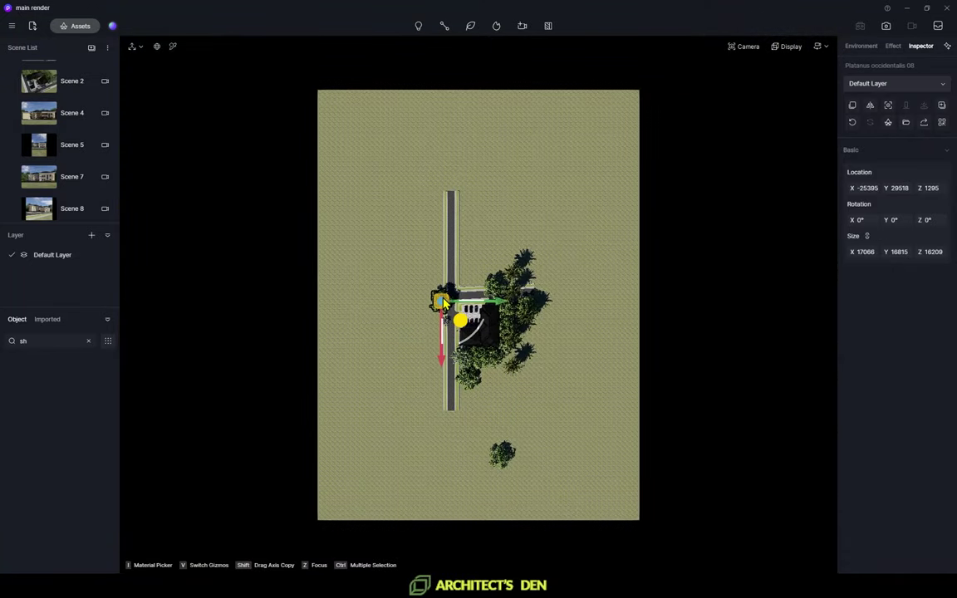
{"action": "key", "text": "z"}
{"action": "scroll", "coordinate": [496, 330], "scroll_direction": "down", "scroll_amount": 5}
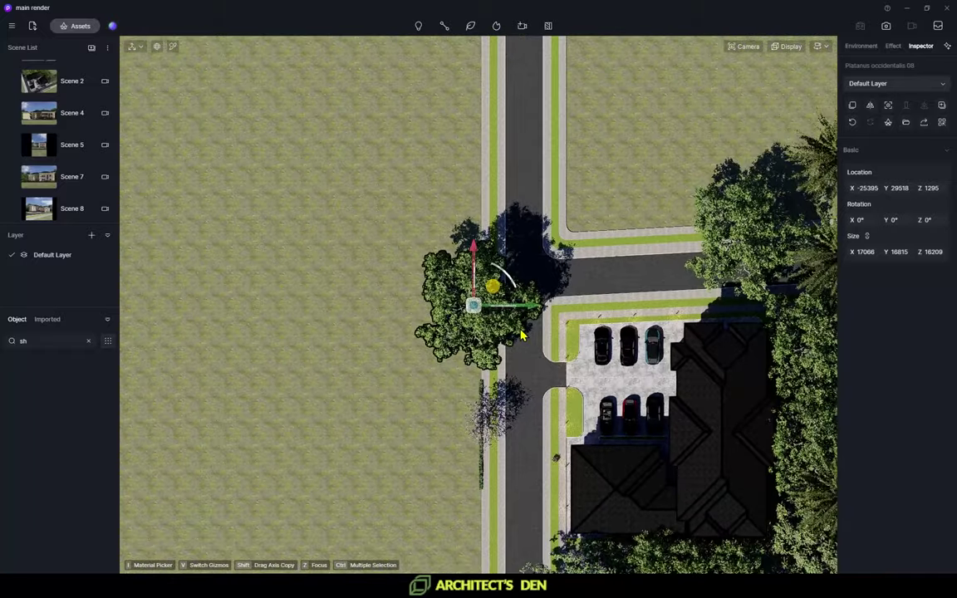
{"action": "scroll", "coordinate": [459, 300], "scroll_direction": "down", "scroll_amount": 3}
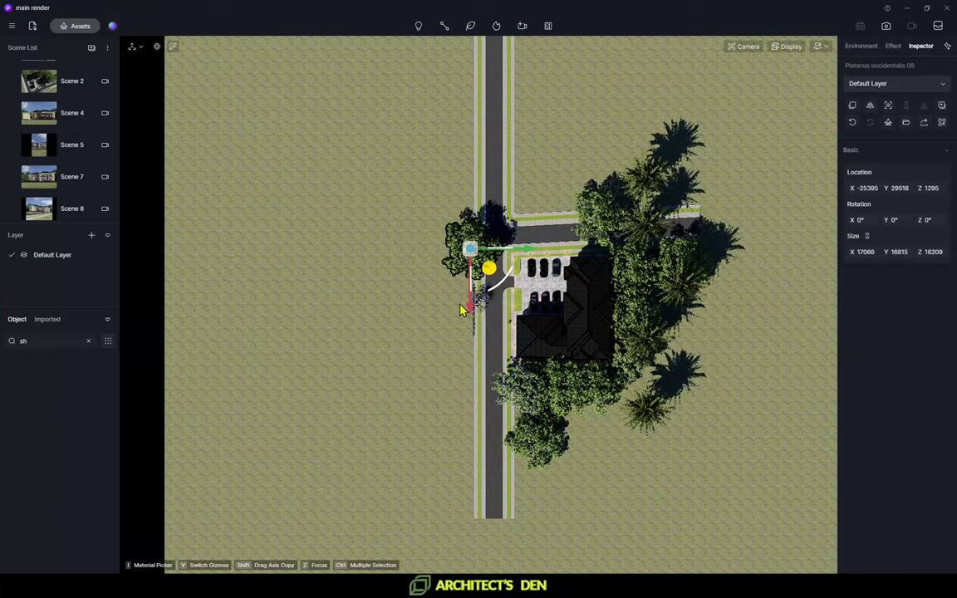
{"action": "key", "text": "f"}
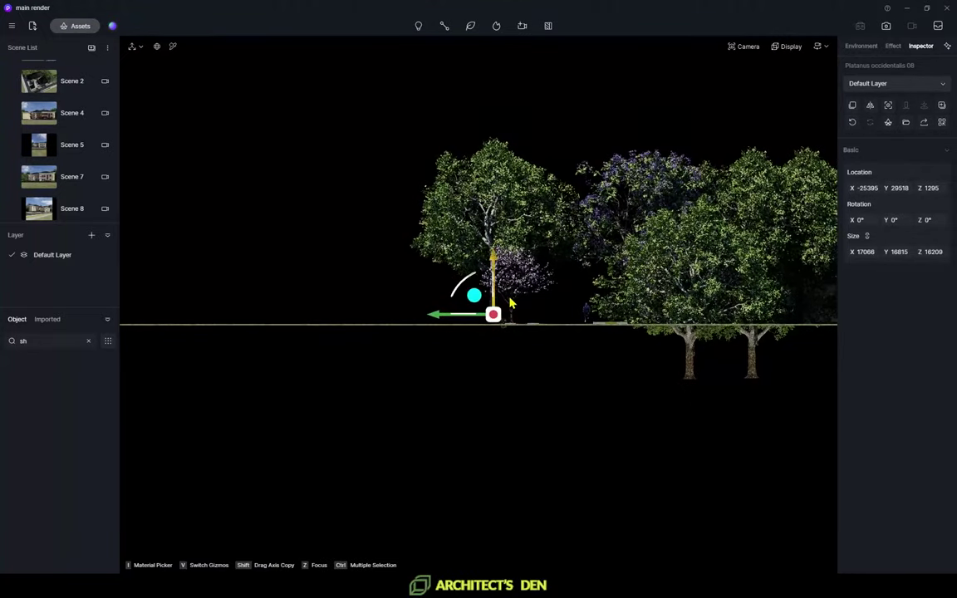
{"action": "scroll", "coordinate": [496, 294], "scroll_direction": "down", "scroll_amount": 2}
{"action": "left_click_drag", "start_coordinate": [496, 293], "coordinate": [506, 85]}
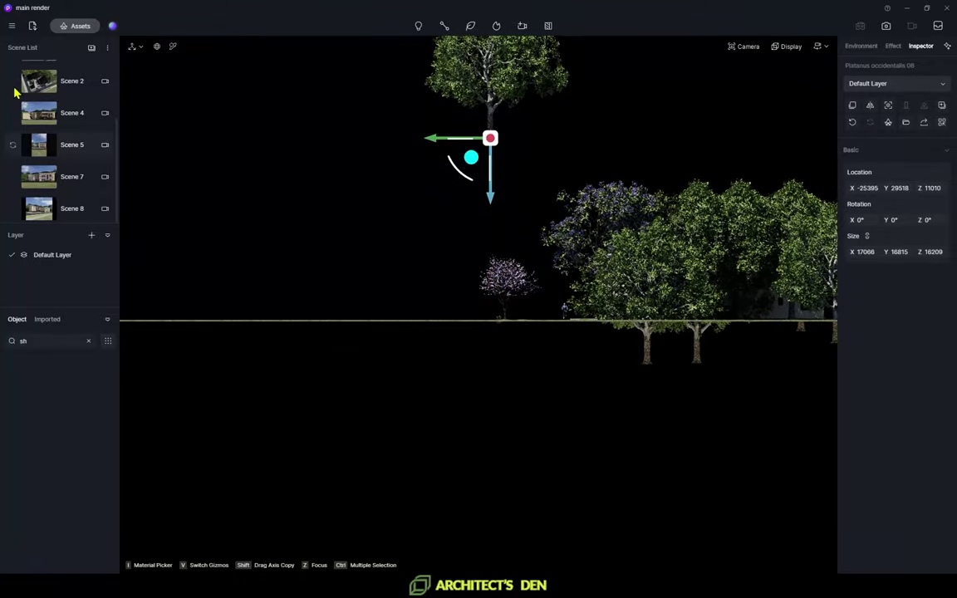
{"action": "scroll", "coordinate": [59, 132], "scroll_direction": "up", "scroll_amount": 2}
{"action": "scroll", "coordinate": [64, 183], "scroll_direction": "down", "scroll_amount": 2}
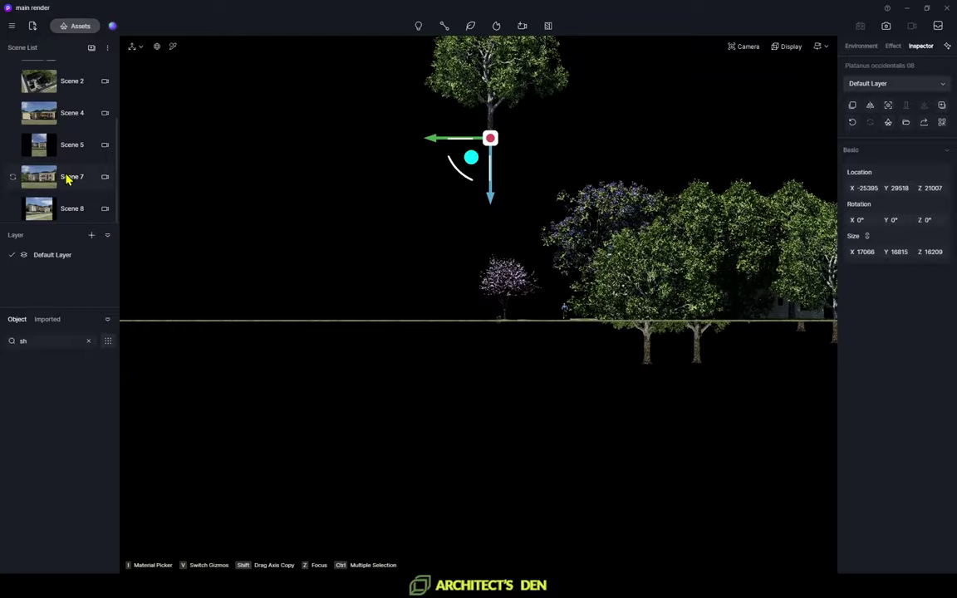
Step: Show Scene 8's camera preview, reselect the floating Platanus tree and lower it to about Z 16847
{"action": "left_click", "coordinate": [104, 209]}
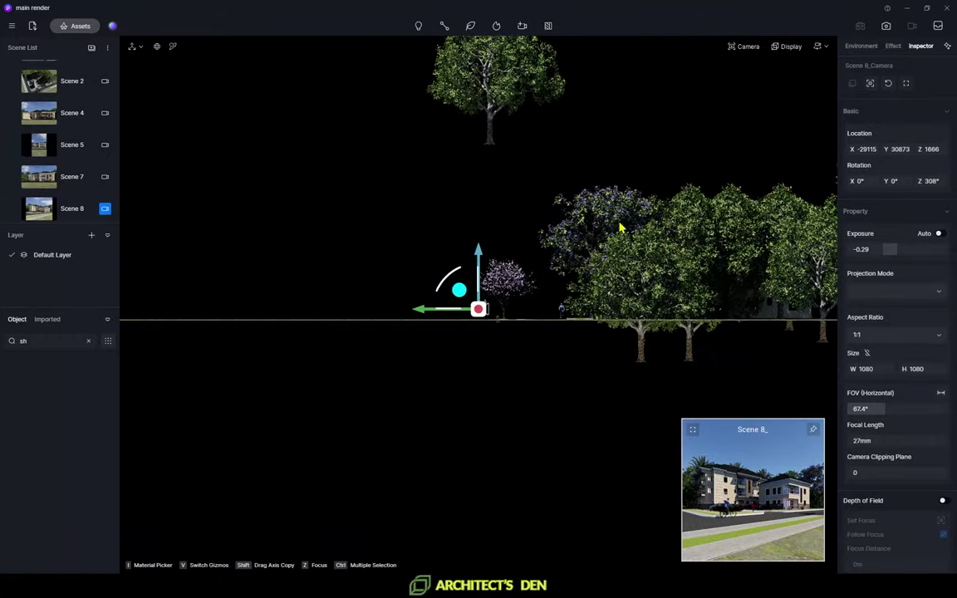
{"action": "left_click", "coordinate": [489, 133]}
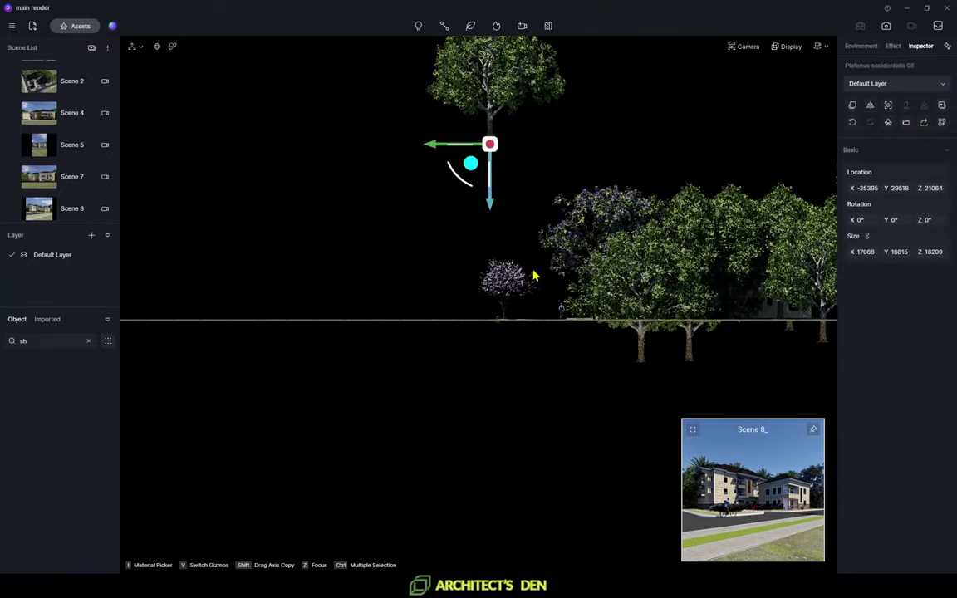
{"action": "left_click_drag", "start_coordinate": [491, 205], "coordinate": [492, 173]}
{"action": "left_click_drag", "start_coordinate": [494, 114], "coordinate": [507, 333]}
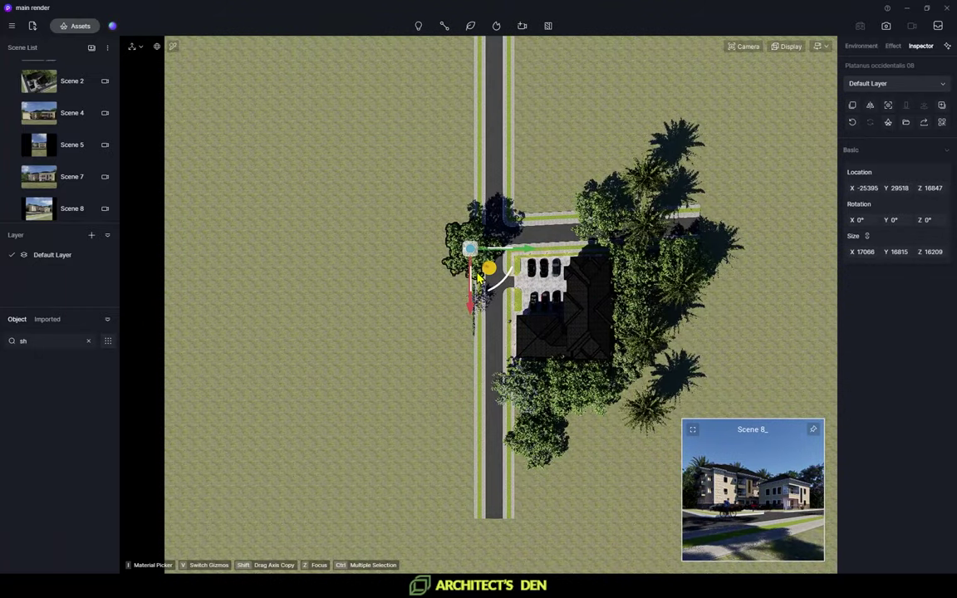
Step: Shift the tree along the road to about X -6387 in the top view, and raise it in the front view
{"action": "left_click_drag", "start_coordinate": [471, 322], "coordinate": [478, 399]}
{"action": "left_click_drag", "start_coordinate": [526, 324], "coordinate": [556, 325]}
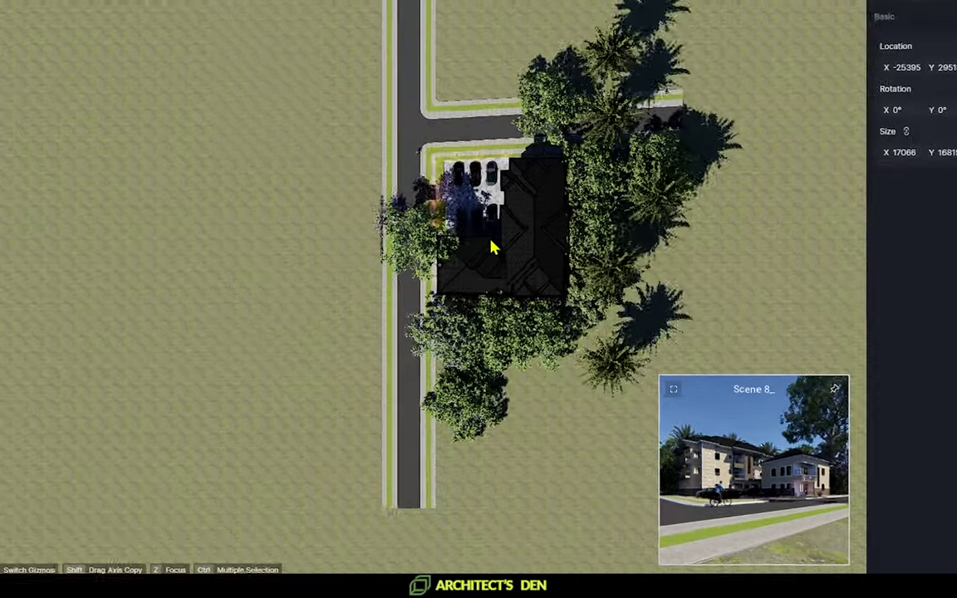
{"action": "key", "text": "f"}
{"action": "middle_click_drag", "start_coordinate": [374, 66], "coordinate": [196, 52]}
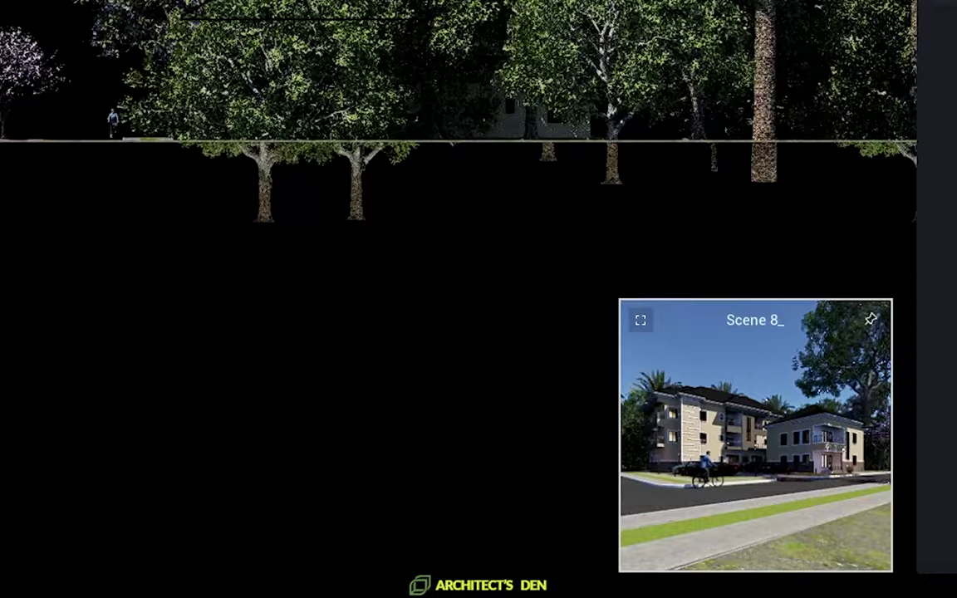
{"action": "left_click_drag", "start_coordinate": [111, 148], "coordinate": [100, 0]}
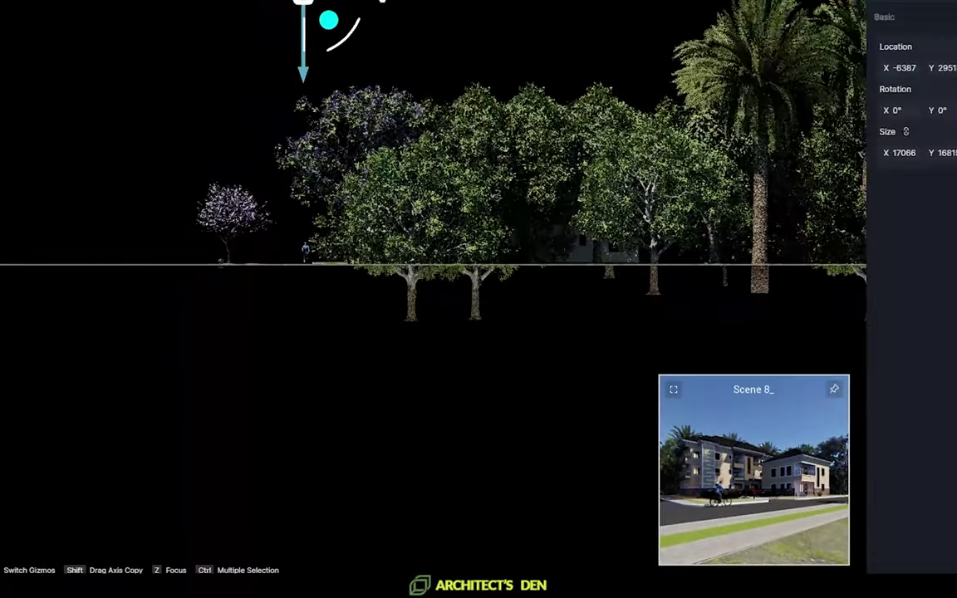
Step: Fine-tune the floating tree's location to about X -6250, Y 15105, Z 24226 and return to Scene 8
{"action": "left_click_drag", "start_coordinate": [383, 2], "coordinate": [453, 2]}
{"action": "left_click_drag", "start_coordinate": [528, 137], "coordinate": [528, 143]}
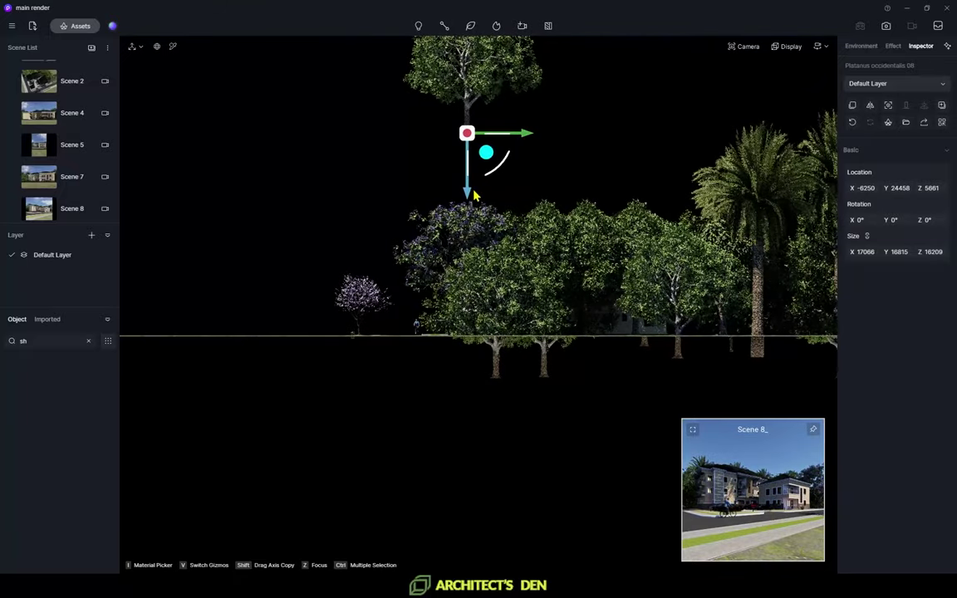
{"action": "left_click_drag", "start_coordinate": [468, 192], "coordinate": [471, 170]}
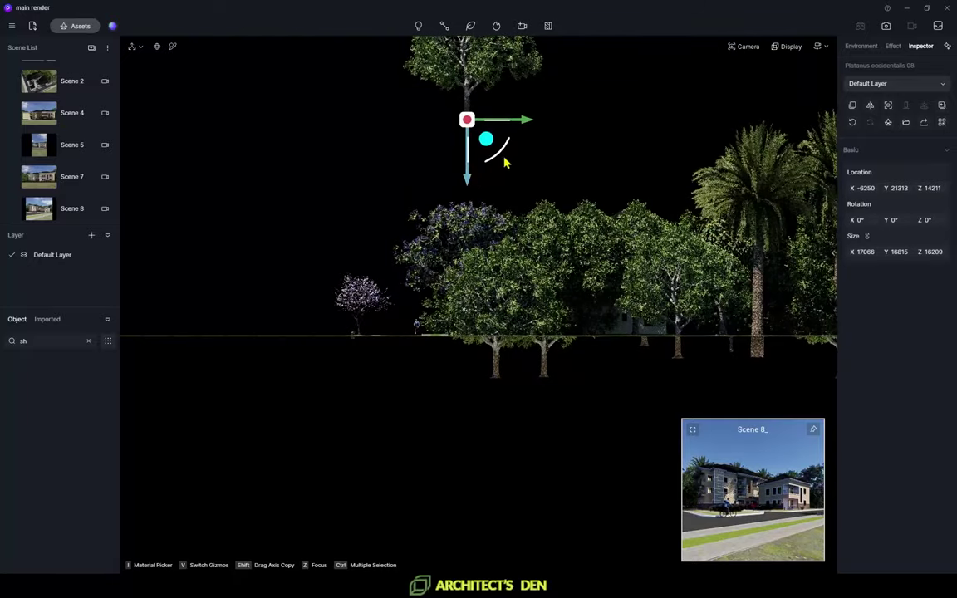
{"action": "left_click_drag", "start_coordinate": [529, 120], "coordinate": [547, 121]}
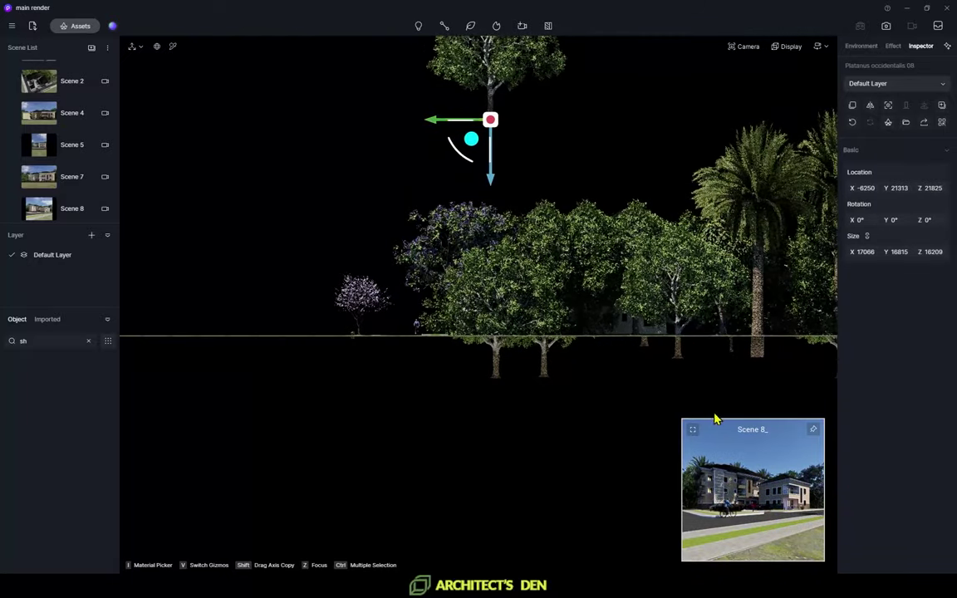
{"action": "left_click", "coordinate": [693, 431]}
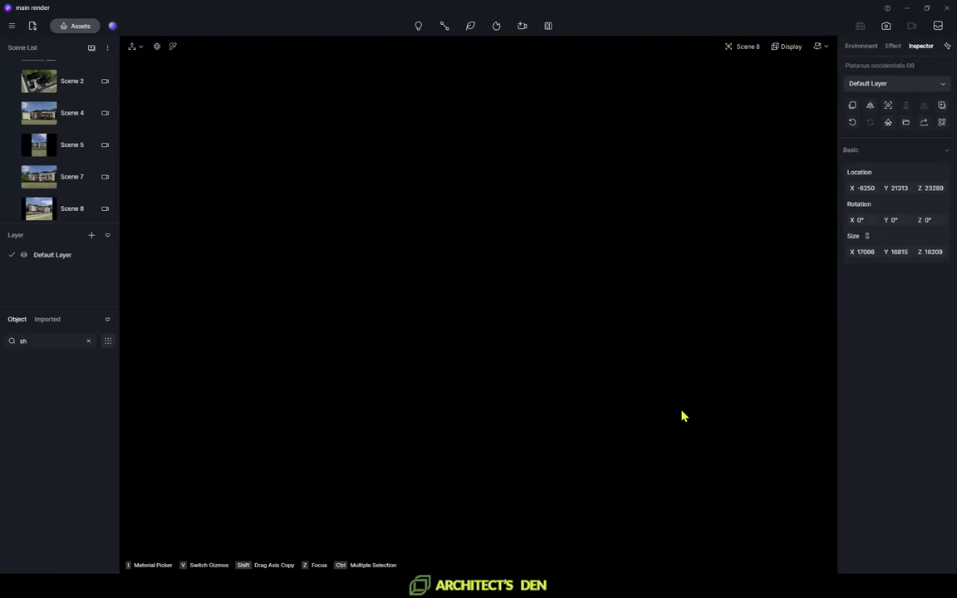
{"action": "left_click", "coordinate": [42, 215]}
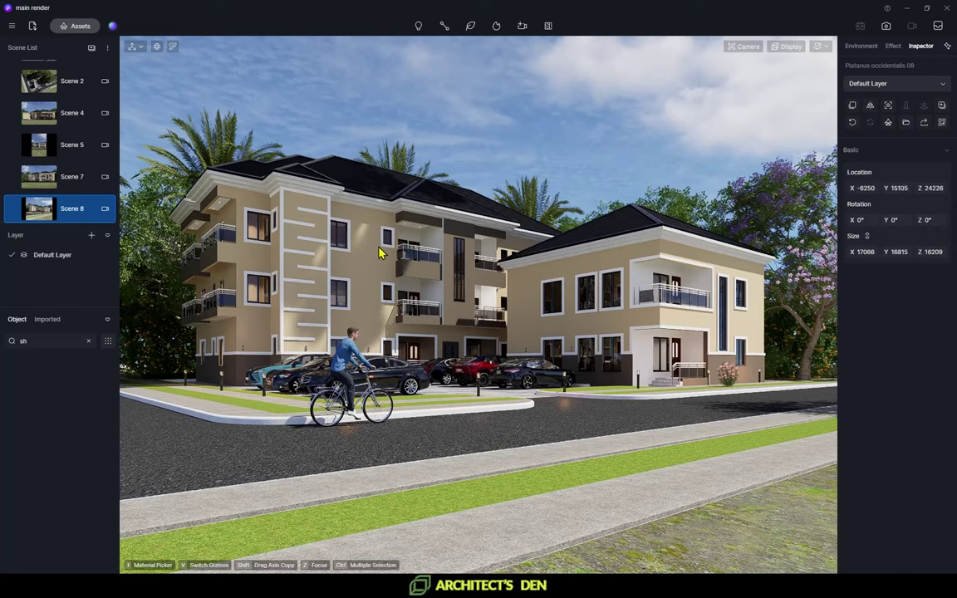
Step: Undo the floating Platanus tree's moves back to about X -15938, Y 35816, Z 450 and clear the object search
{"action": "key", "text": "ctrl+z"}
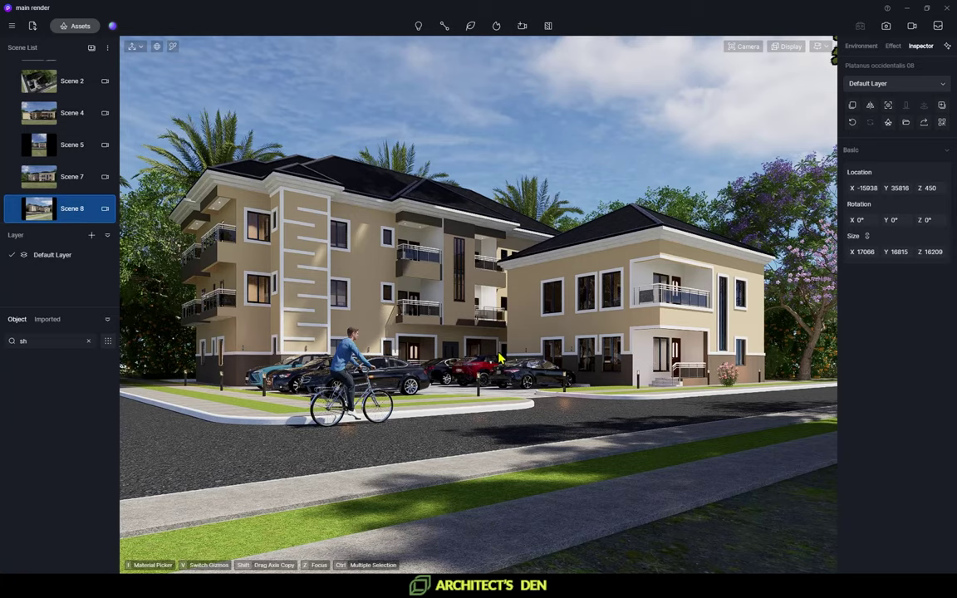
{"action": "left_click", "coordinate": [88, 340]}
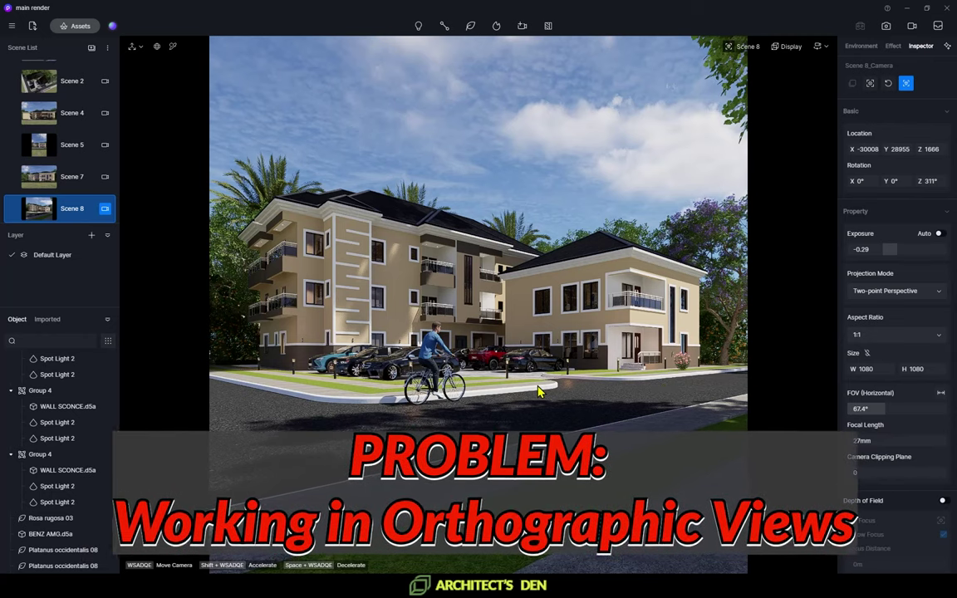
Step: Place the Barbara Walking 02 character from the recent assets on the foreground sidewalk at about X -25676, Y 26025
{"action": "key", "text": "m"}
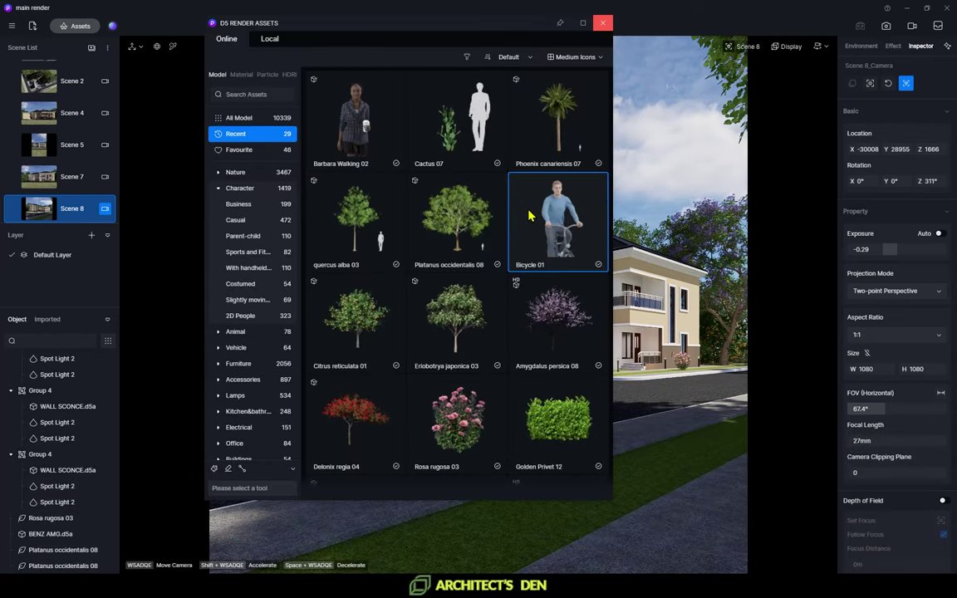
{"action": "left_click", "coordinate": [370, 143]}
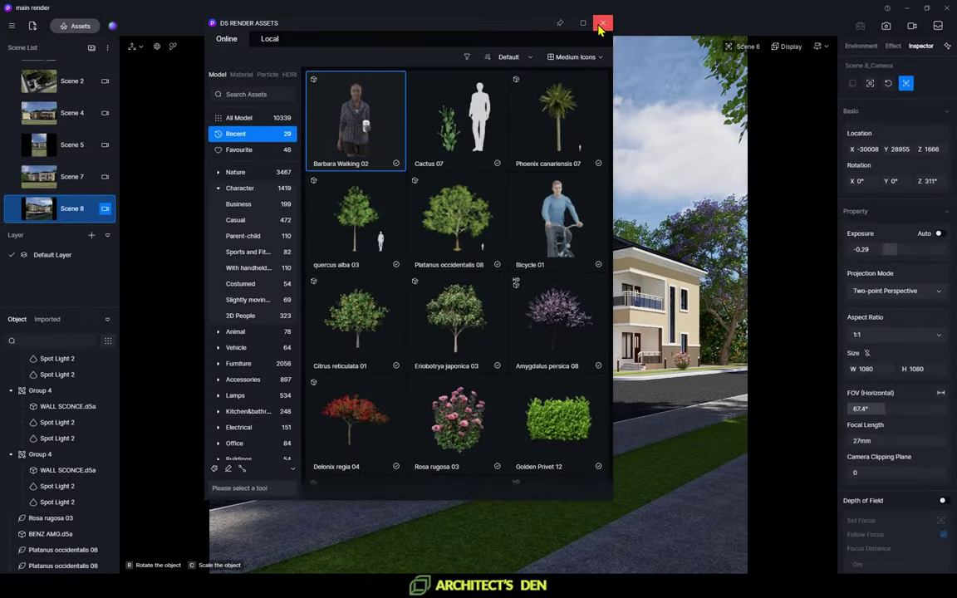
{"action": "left_click", "coordinate": [601, 23]}
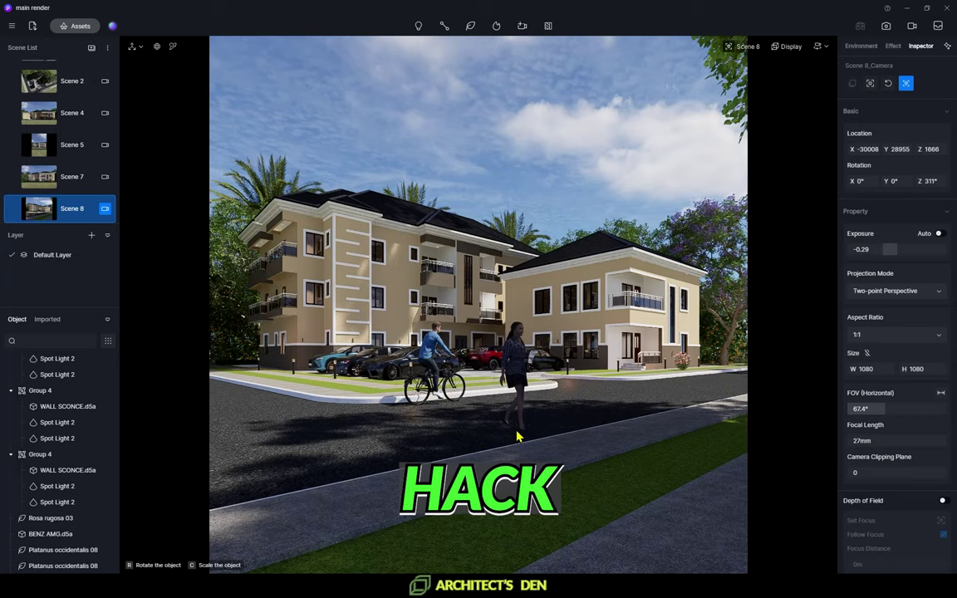
{"action": "left_click", "coordinate": [586, 448]}
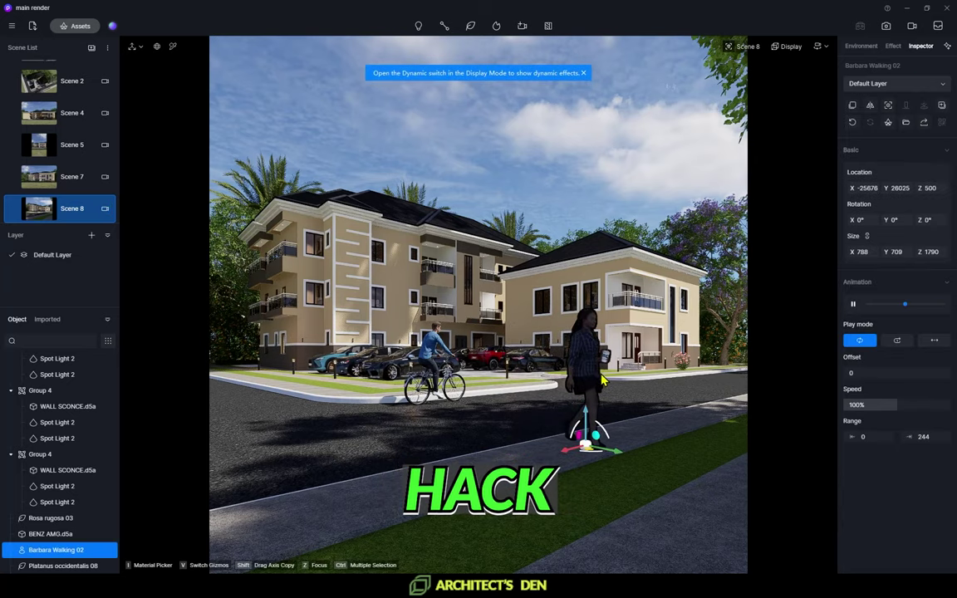
Step: Focus on the walking woman in the top view and rotate her to 270° about Z
{"action": "key", "text": "t"}
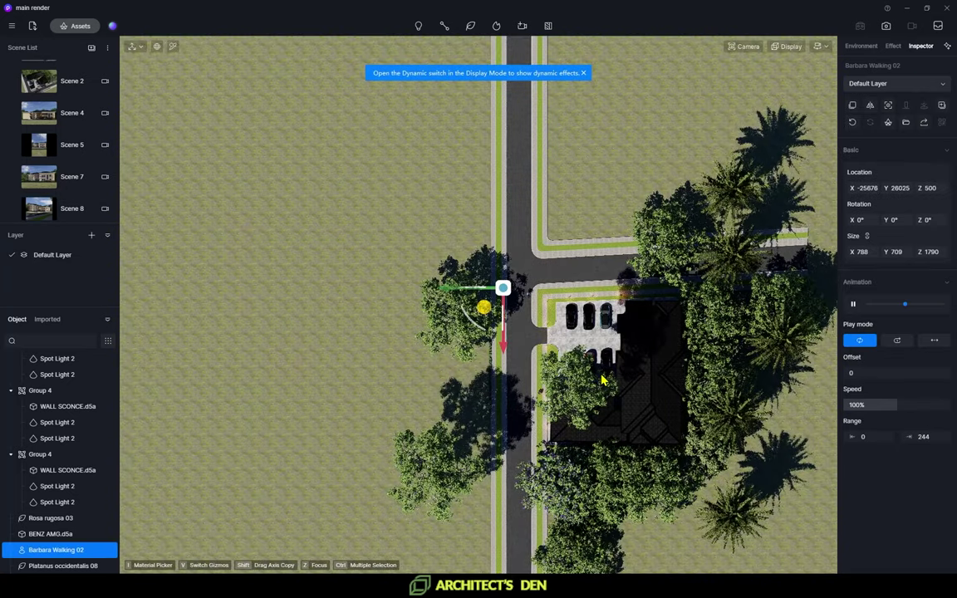
{"action": "key", "text": "z"}
{"action": "middle_click_drag", "start_coordinate": [604, 380], "coordinate": [581, 375]}
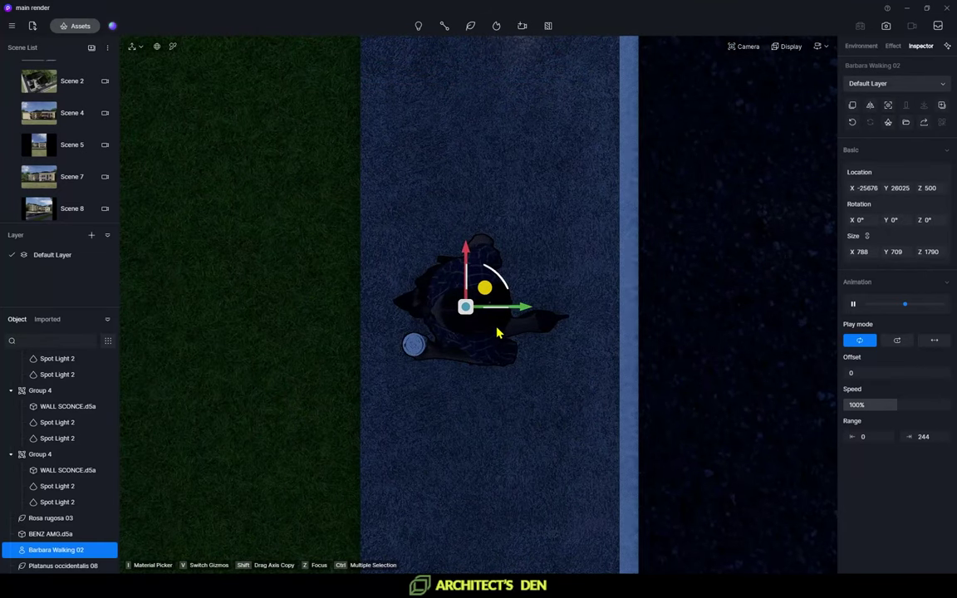
{"action": "left_click_drag", "start_coordinate": [496, 276], "coordinate": [427, 267]}
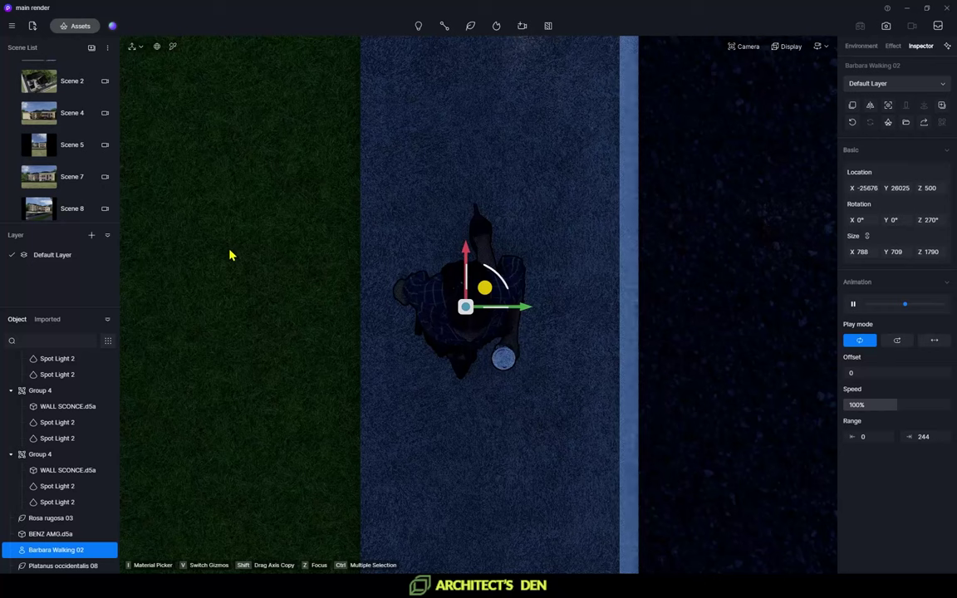
Step: Return to Scene 8, move the walking woman along the sidewalk to about X -20515, and deselect her
{"action": "left_click", "coordinate": [45, 209]}
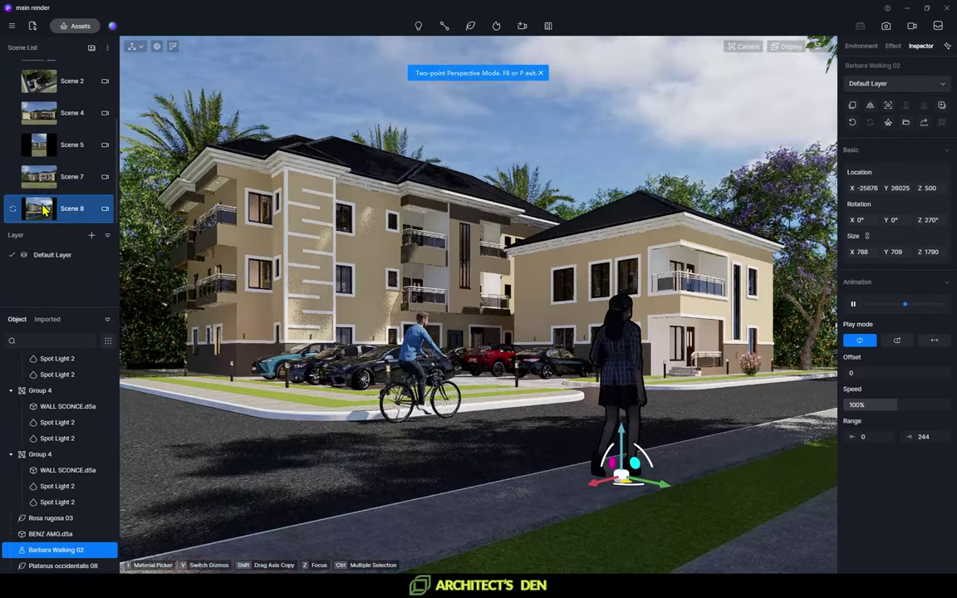
{"action": "left_click_drag", "start_coordinate": [604, 490], "coordinate": [803, 445]}
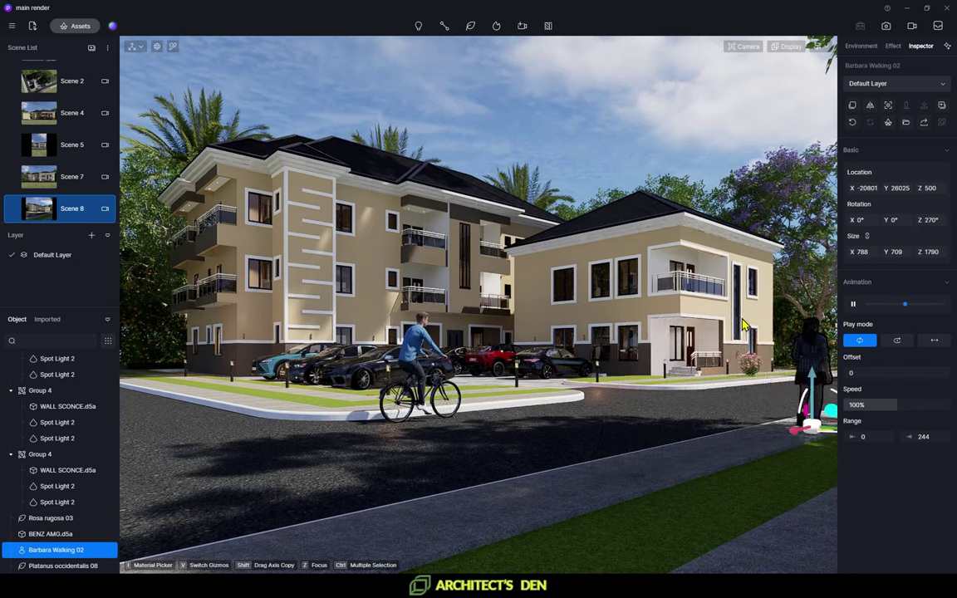
{"action": "left_click", "coordinate": [632, 117]}
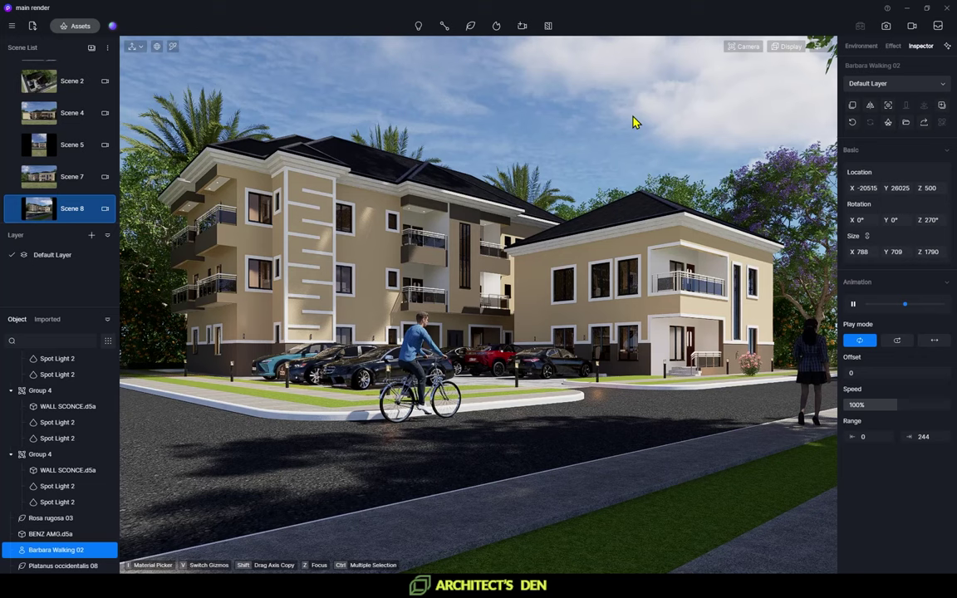
{"action": "left_click", "coordinate": [635, 150]}
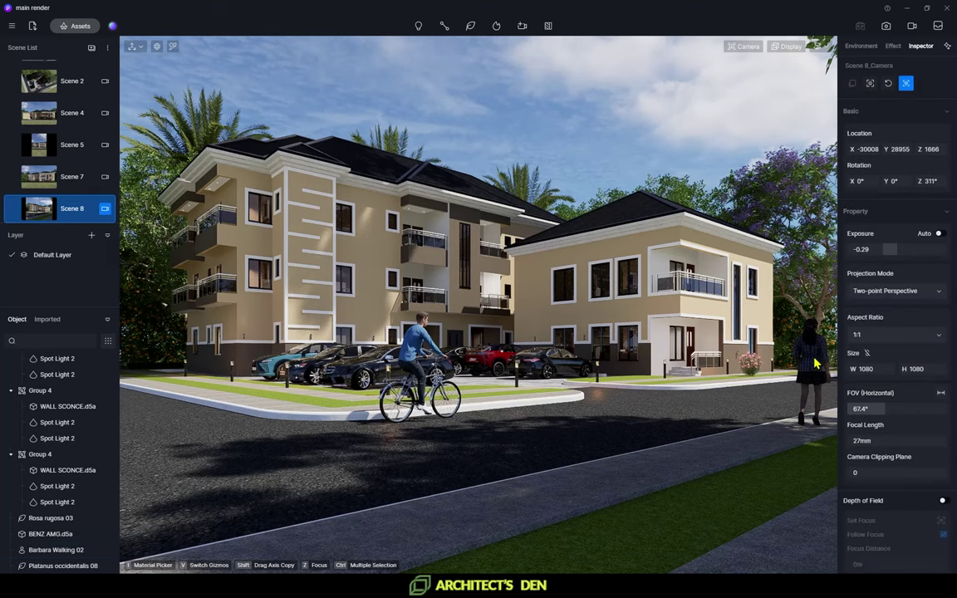
Step: Reselect the walking woman, focus on her in wireframe top view, and shift her sideways to about Y 26007
{"action": "left_click", "coordinate": [815, 363]}
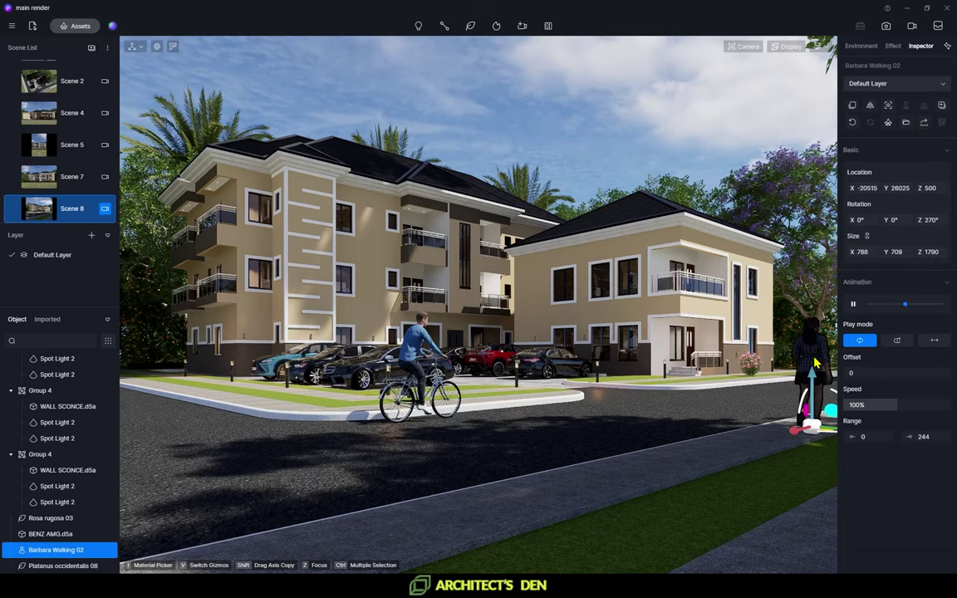
{"action": "key", "text": "F3"}
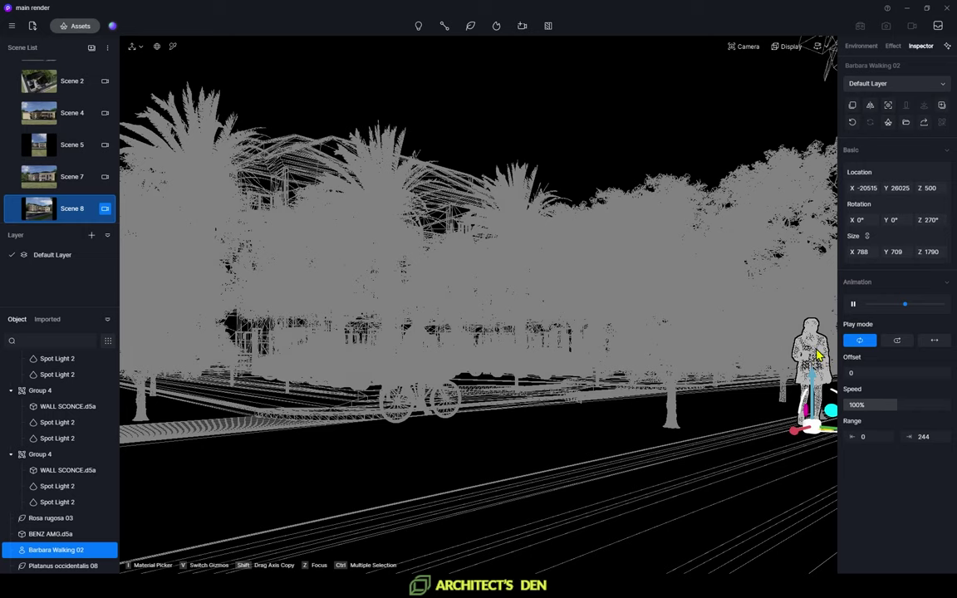
{"action": "key", "text": "z"}
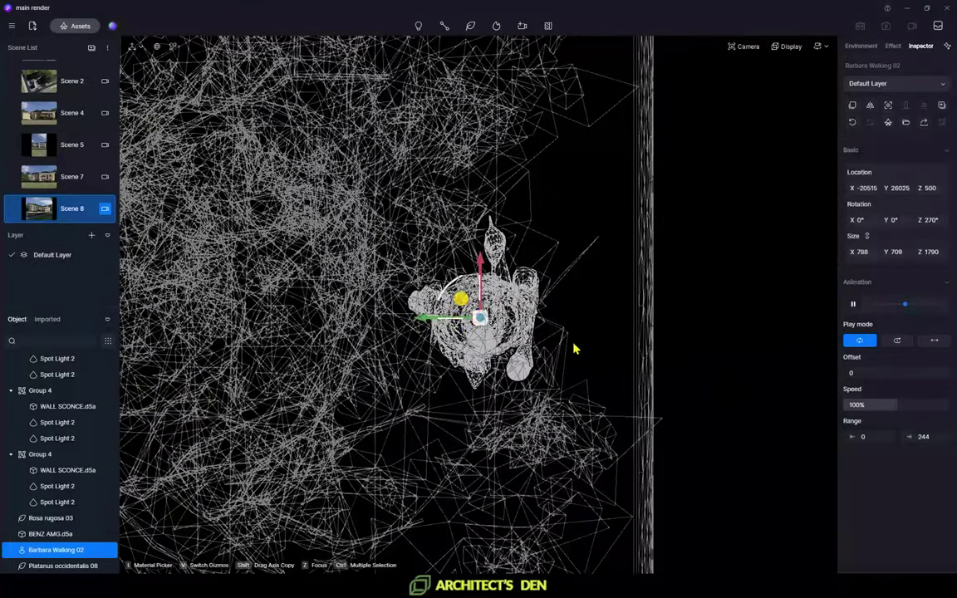
{"action": "mouse_move", "coordinate": [422, 322]}
{"action": "left_mouse_down"}
{"action": "mouse_move", "coordinate": [446, 319]}
{"action": "mouse_move", "coordinate": [427, 312]}
{"action": "left_mouse_up"}
{"action": "scroll", "coordinate": [483, 314], "scroll_direction": "down", "scroll_amount": 6}
{"action": "scroll", "coordinate": [486, 317], "scroll_direction": "down", "scroll_amount": 2}
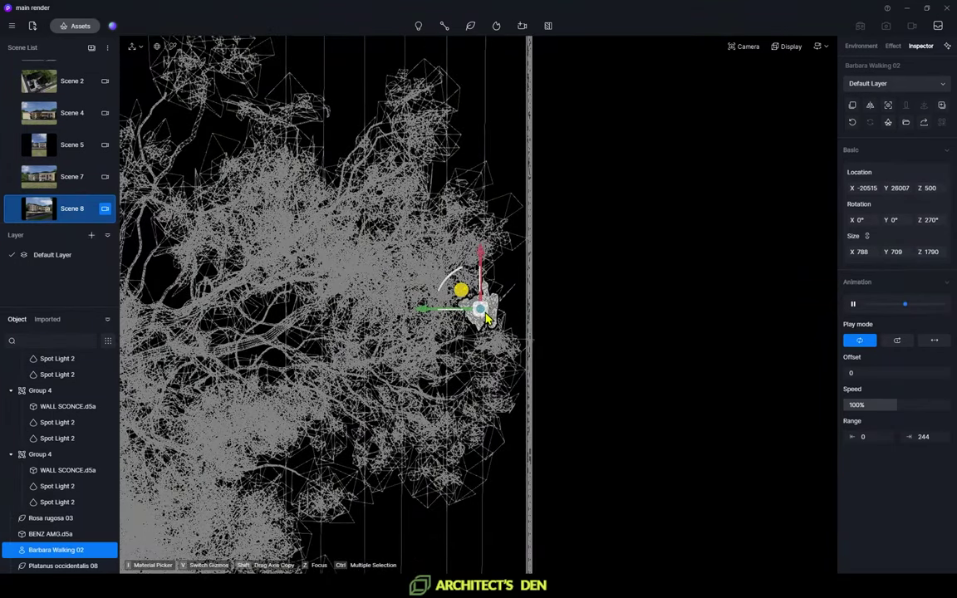
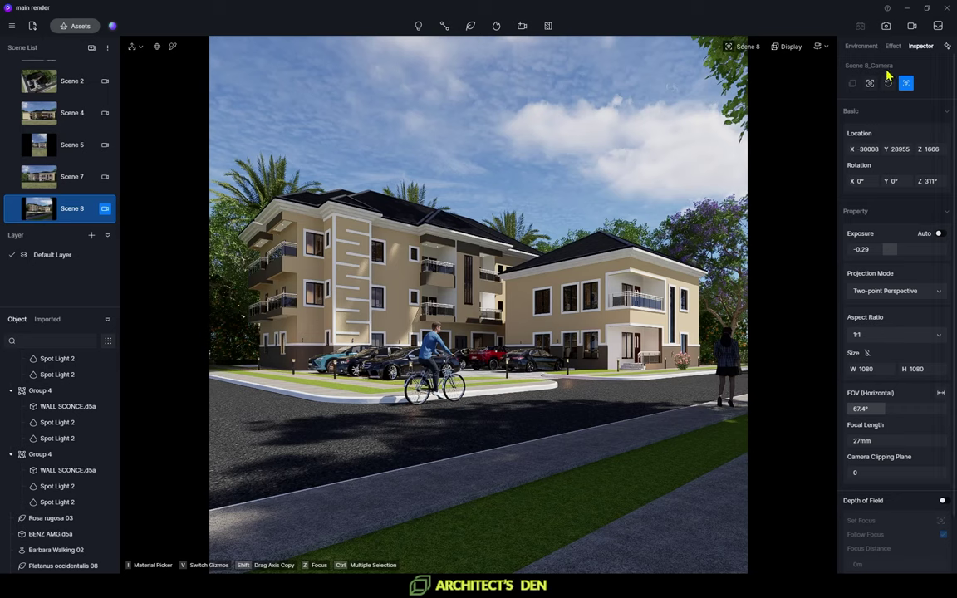
Step: Set Scene 8's post-processing exposure to -0.2
{"action": "left_click", "coordinate": [893, 45]}
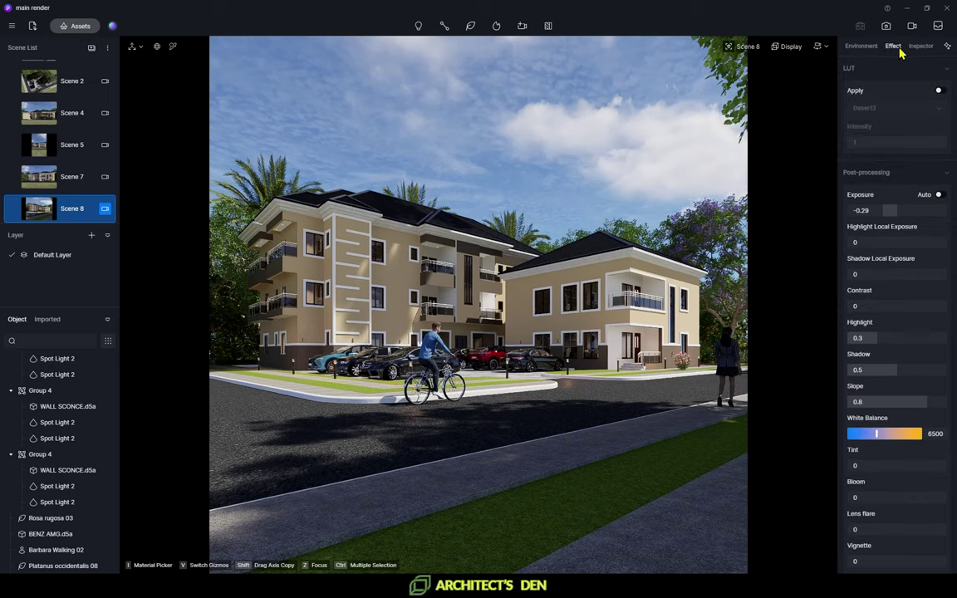
{"action": "double_click", "coordinate": [867, 210]}
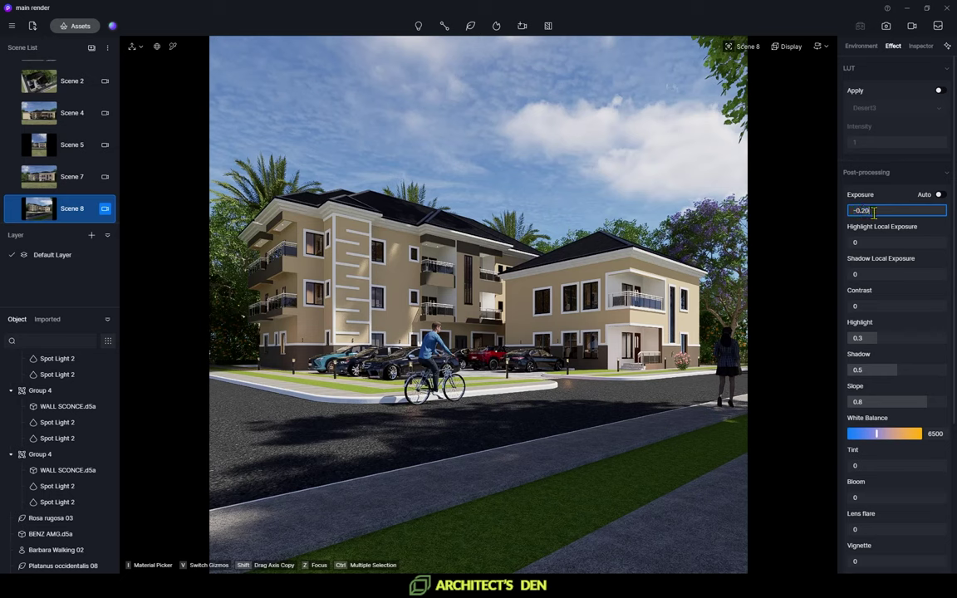
{"action": "key", "text": "Return"}
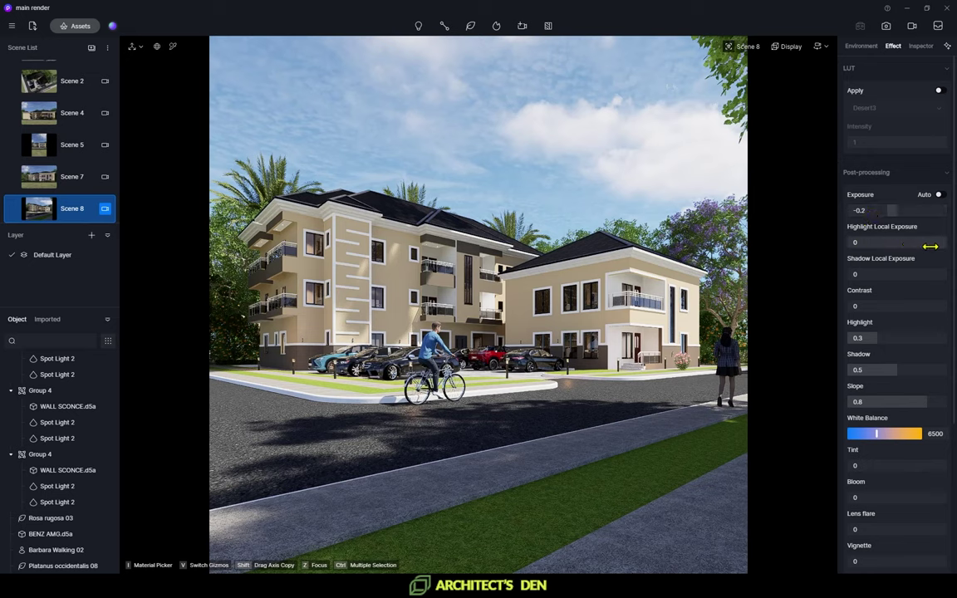
Step: Try a Highlight Local Exposure of 1 on Scene 8, and pull the value back down
{"action": "mouse_move", "coordinate": [930, 246]}
{"action": "left_mouse_down"}
{"action": "mouse_move", "coordinate": [893, 242]}
{"action": "mouse_move", "coordinate": [947, 242]}
{"action": "mouse_move", "coordinate": [864, 243]}
{"action": "mouse_move", "coordinate": [949, 250]}
{"action": "left_mouse_up"}
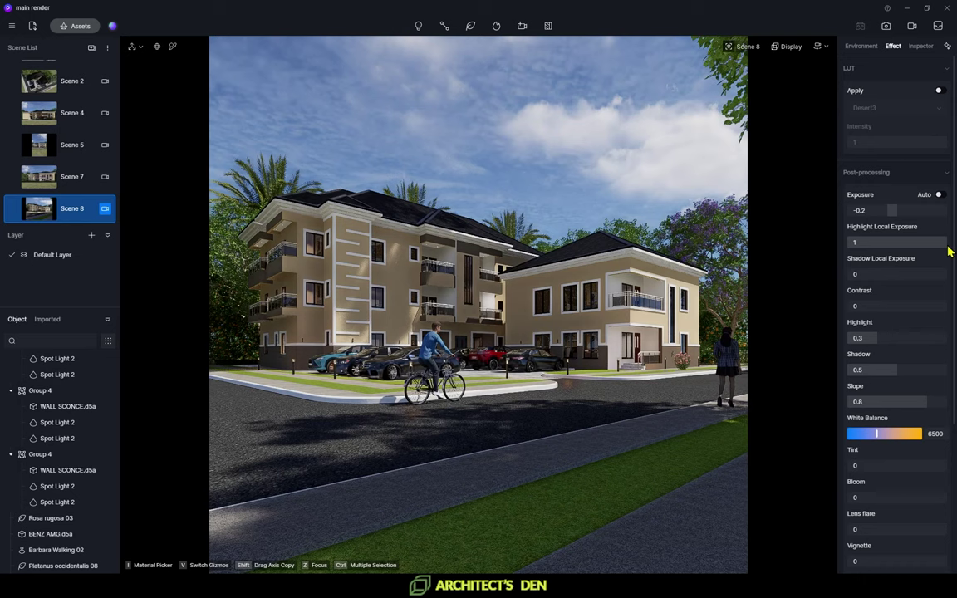
{"action": "left_click_drag", "start_coordinate": [947, 242], "coordinate": [921, 276]}
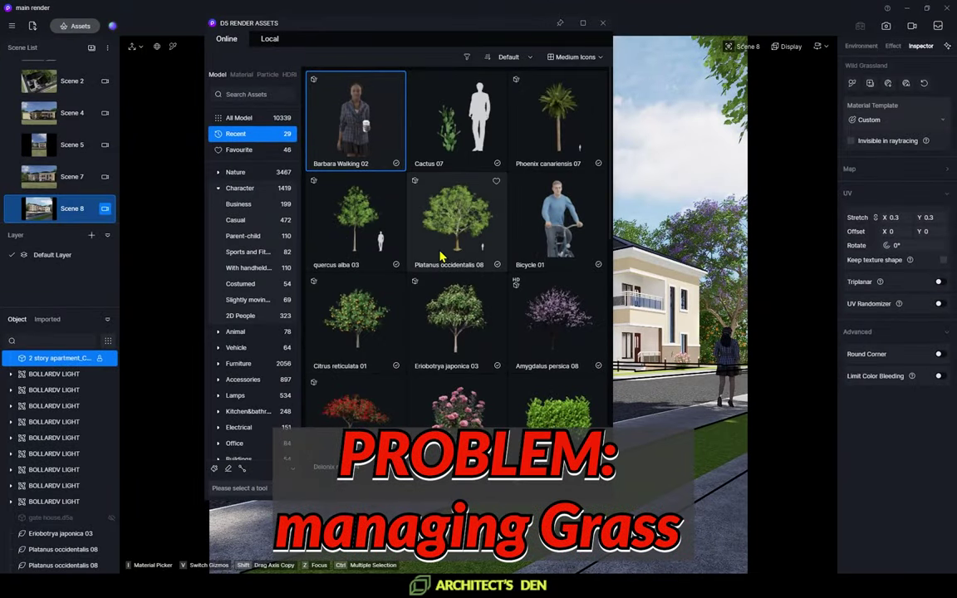
Step: Try brushing Grass02 Cluster from the recent assets onto the foreground verge, and close the asset library
{"action": "scroll", "coordinate": [498, 216], "scroll_direction": "down", "scroll_amount": 5}
{"action": "scroll", "coordinate": [512, 329], "scroll_direction": "down", "scroll_amount": 2}
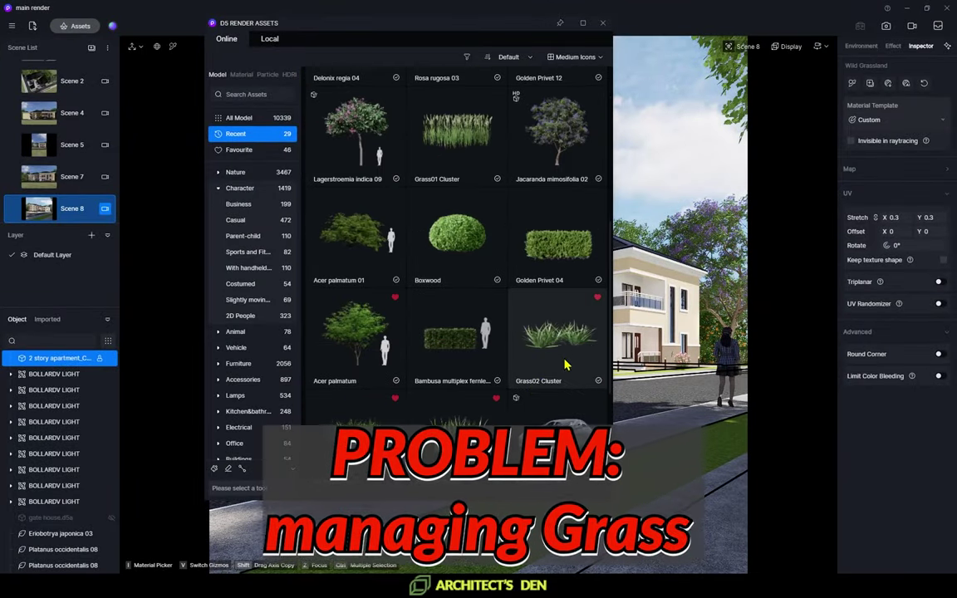
{"action": "left_click", "coordinate": [565, 362]}
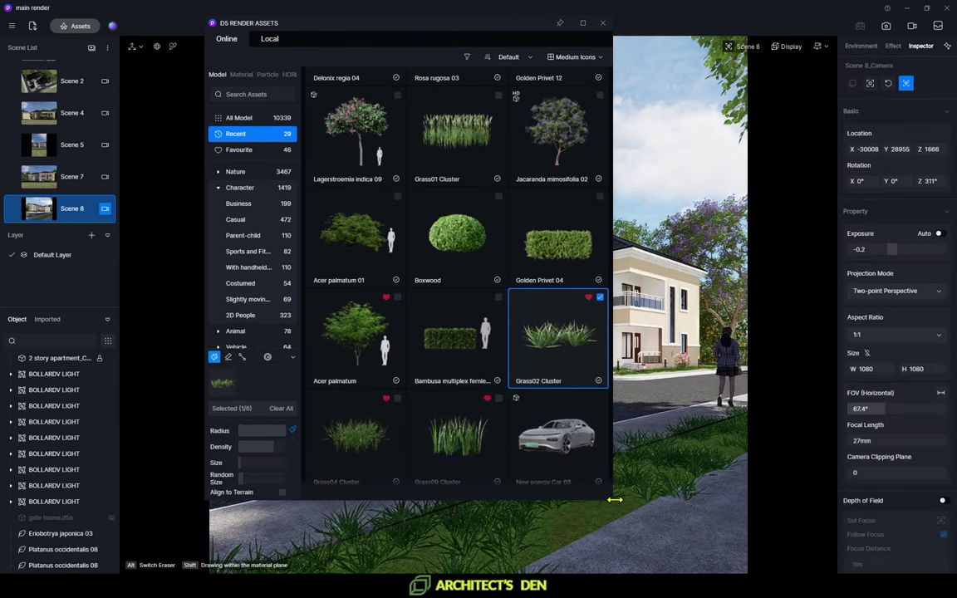
{"action": "left_click", "coordinate": [603, 23]}
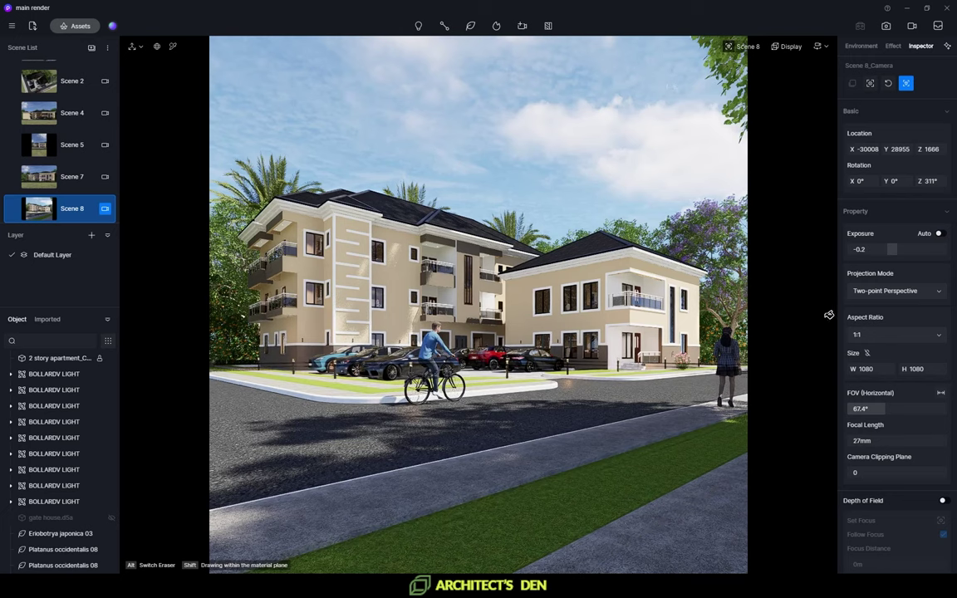
{"action": "key", "text": "m"}
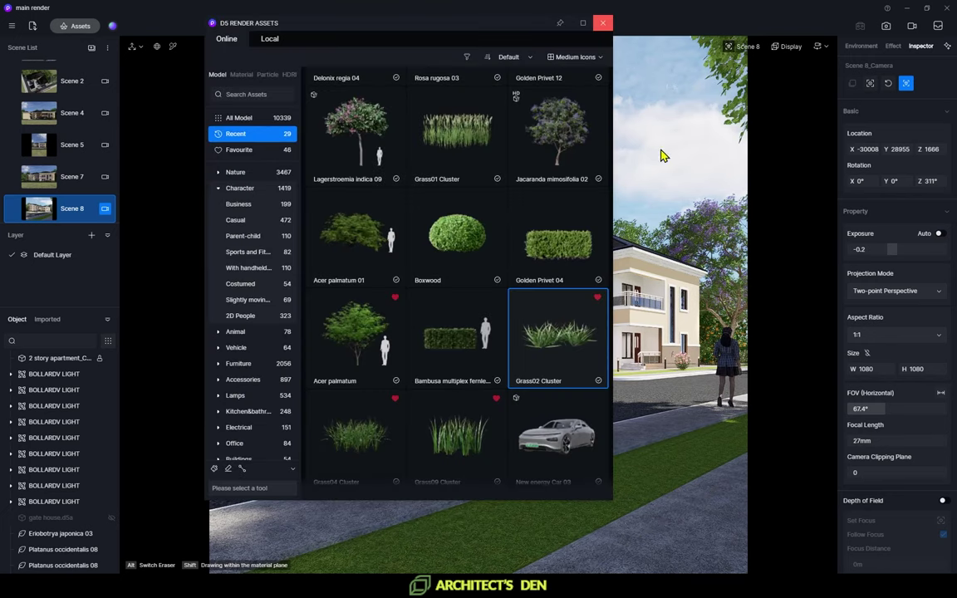
{"action": "left_click", "coordinate": [602, 23]}
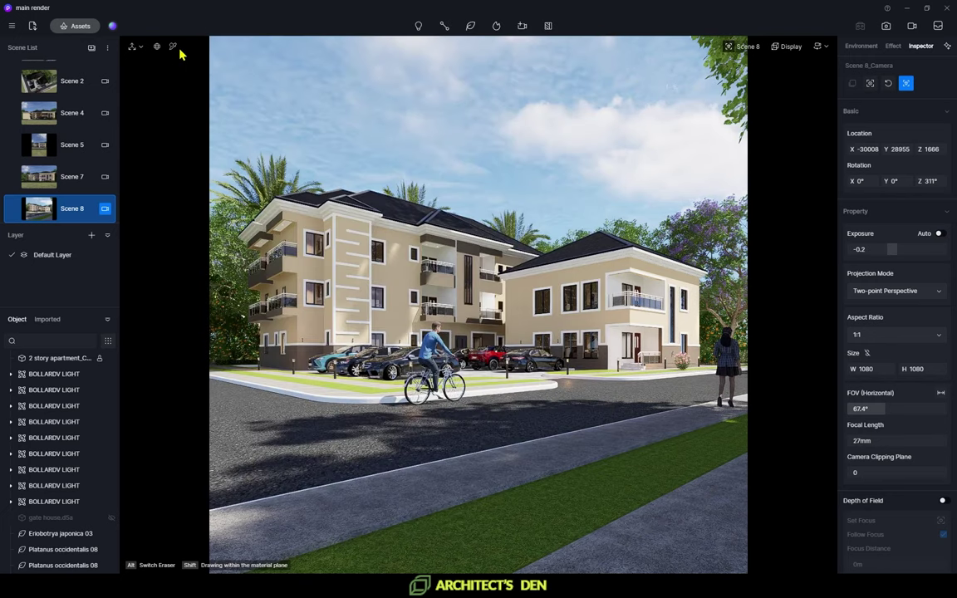
Step: Select the verge's Wild Grassland material and change its material template from Custom to Grass
{"action": "left_click", "coordinate": [551, 519]}
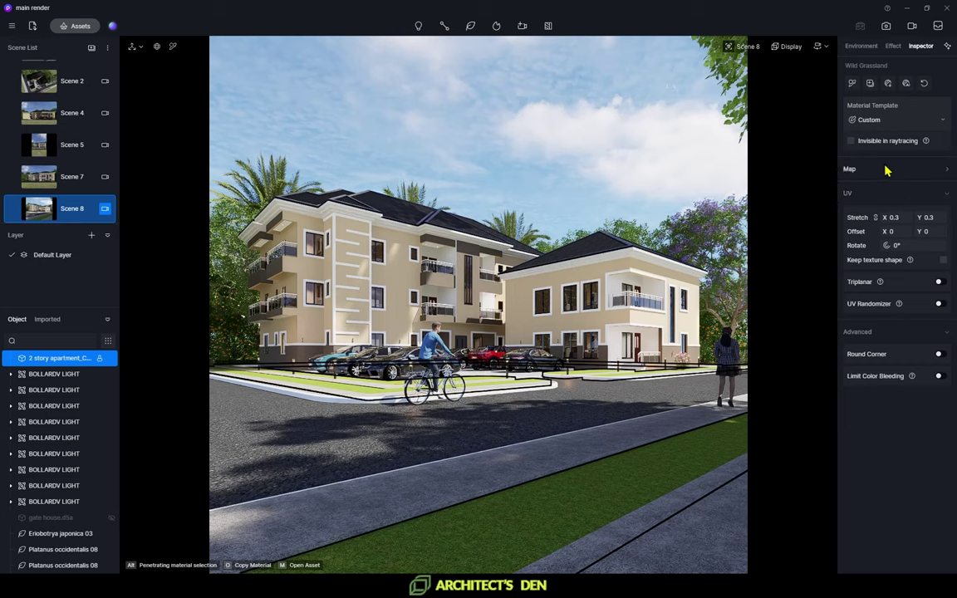
{"action": "left_click", "coordinate": [887, 121]}
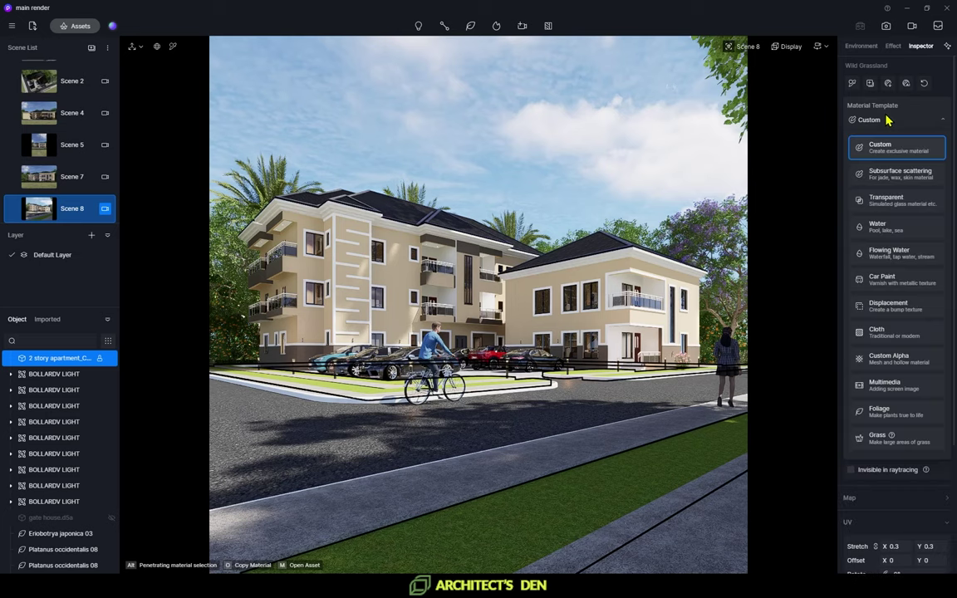
{"action": "left_click", "coordinate": [883, 440]}
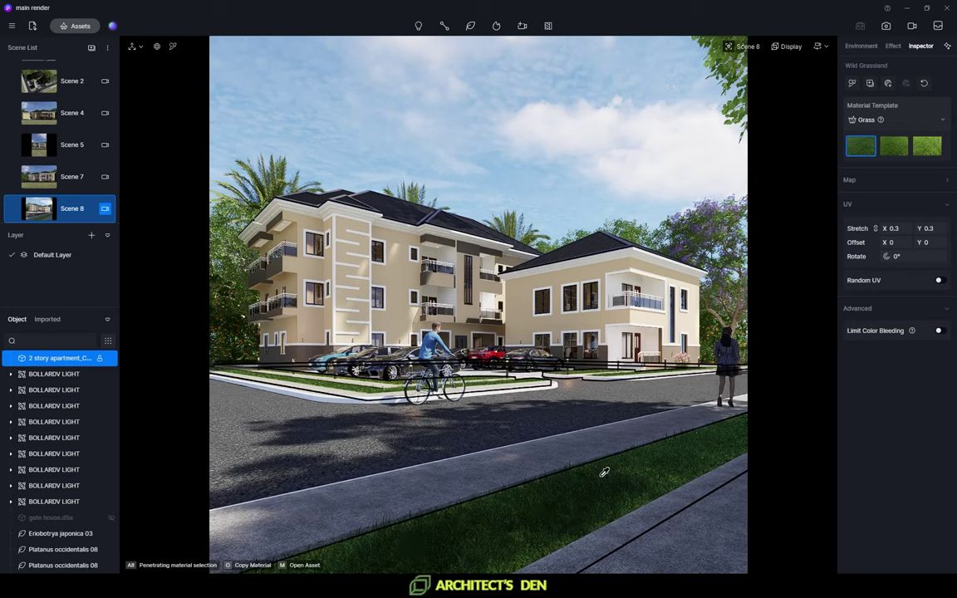
Step: Darken the grass material's base color to a muted grey-green of about RGB 101, 105, 91
{"action": "left_click", "coordinate": [851, 182]}
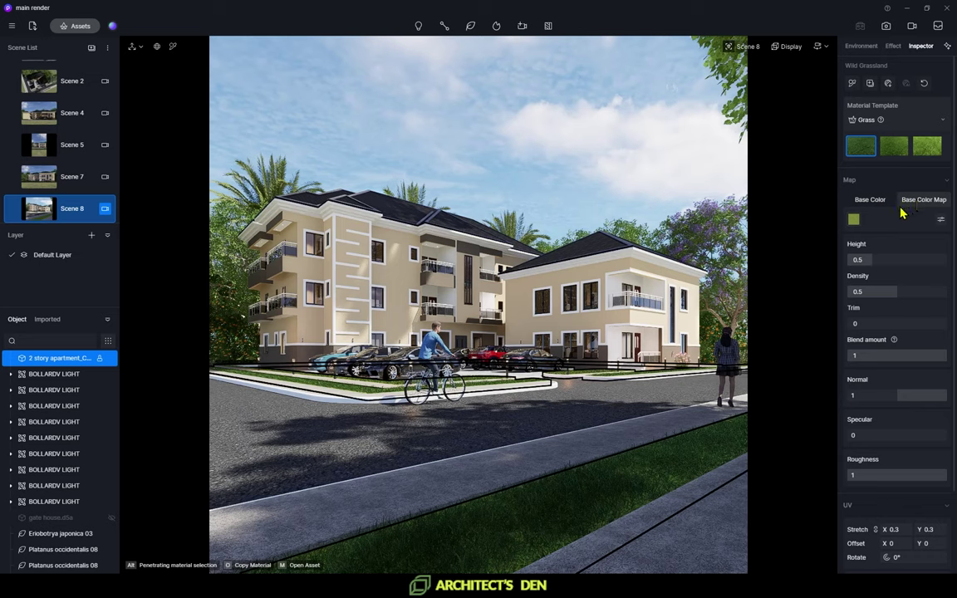
{"action": "left_click", "coordinate": [854, 220]}
{"action": "left_click", "coordinate": [864, 274]}
{"action": "left_click_drag", "start_coordinate": [864, 274], "coordinate": [860, 288]}
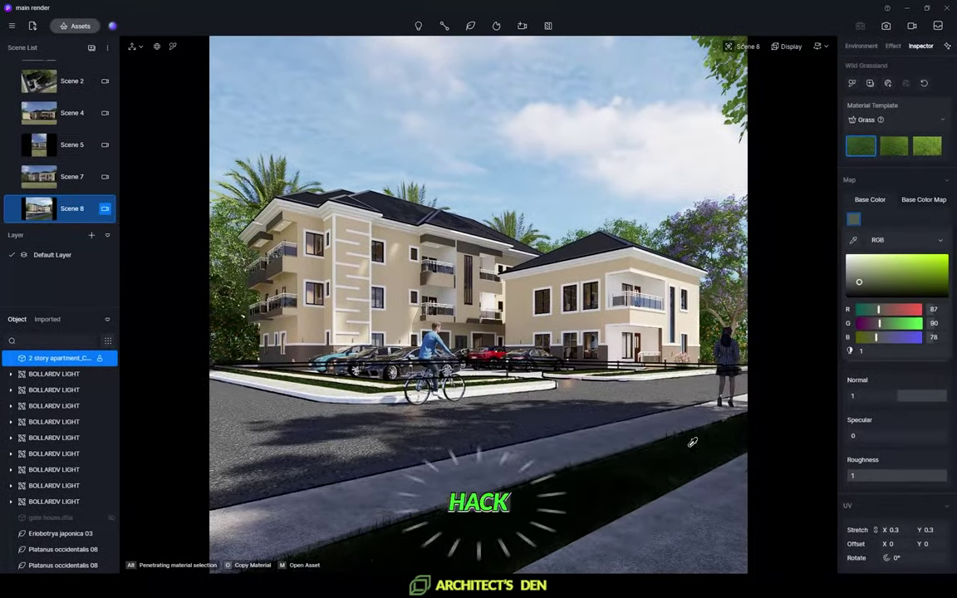
{"action": "left_click_drag", "start_coordinate": [859, 278], "coordinate": [860, 286]}
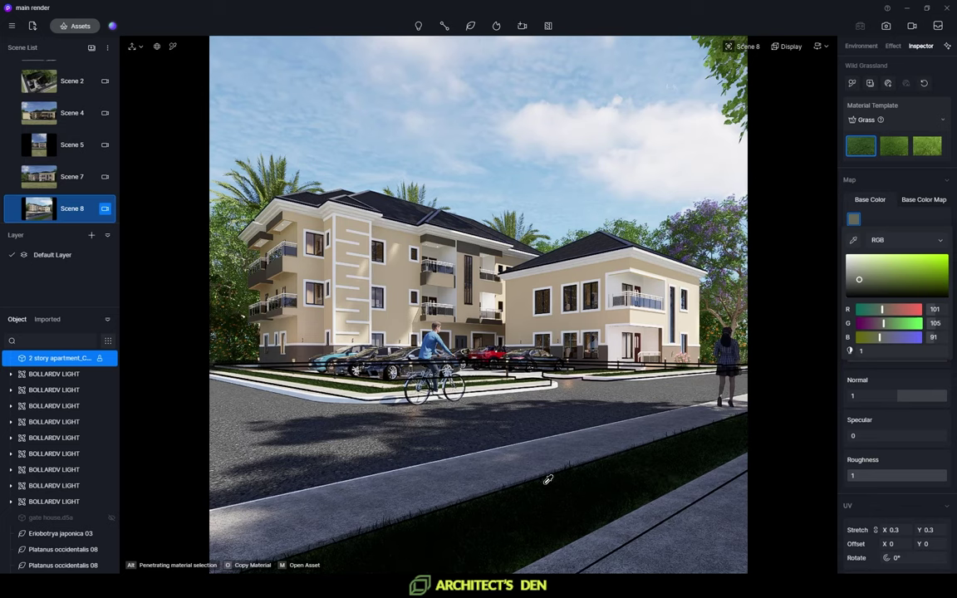
Step: Browse the recently used assets for grasses and plants that suit the foreground verge
{"action": "key", "text": "m"}
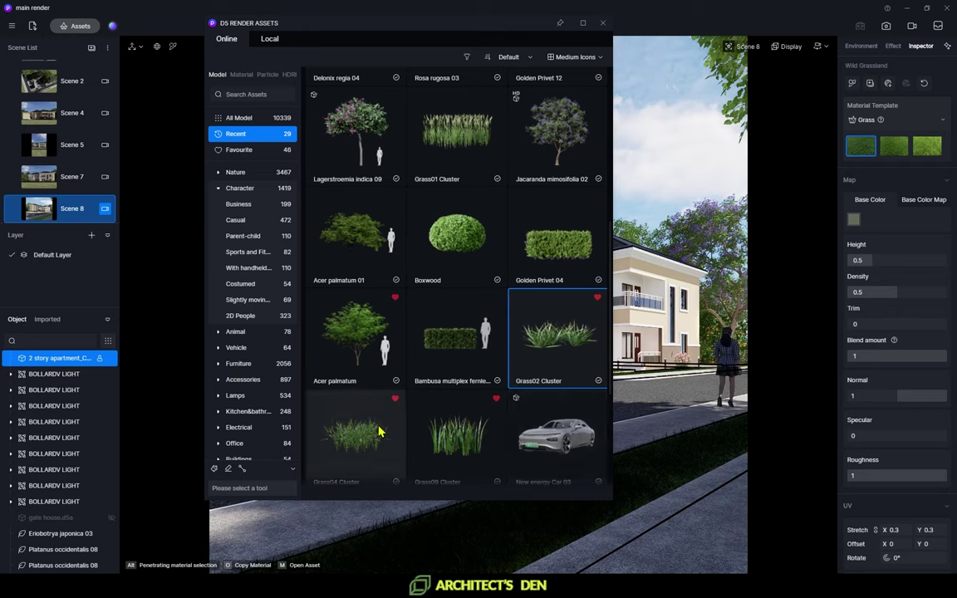
{"action": "scroll", "coordinate": [379, 431], "scroll_direction": "down", "scroll_amount": 6}
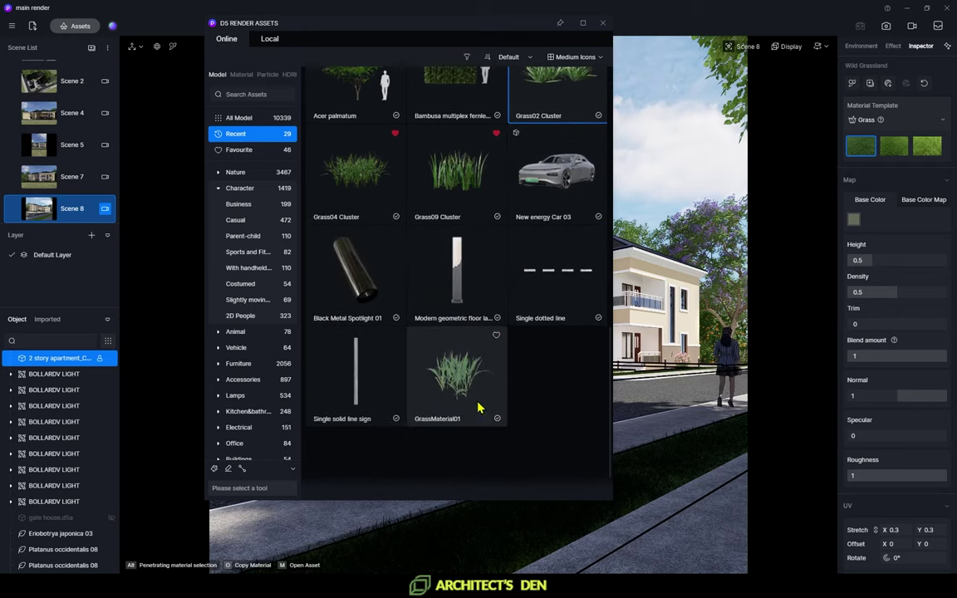
{"action": "scroll", "coordinate": [478, 407], "scroll_direction": "up", "scroll_amount": 5}
{"action": "scroll", "coordinate": [510, 369], "scroll_direction": "down", "scroll_amount": 3}
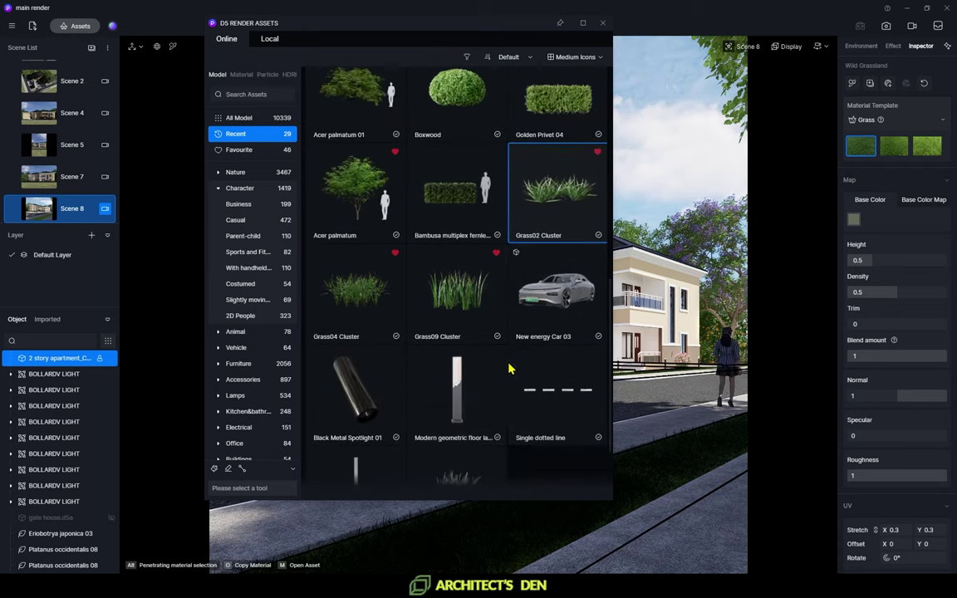
{"action": "scroll", "coordinate": [511, 378], "scroll_direction": "down", "scroll_amount": 2}
{"action": "scroll", "coordinate": [512, 341], "scroll_direction": "up", "scroll_amount": 9}
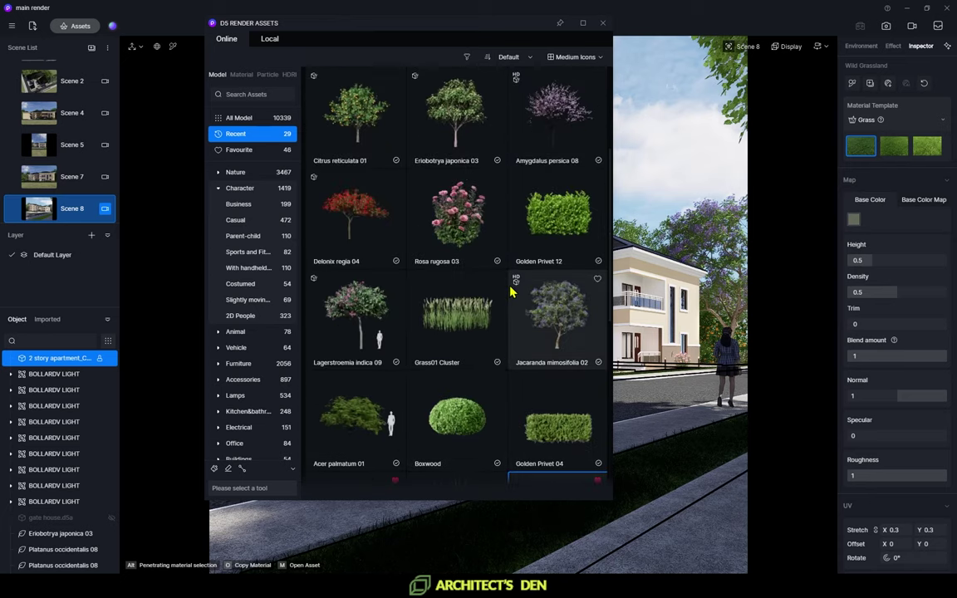
{"action": "scroll", "coordinate": [513, 299], "scroll_direction": "up", "scroll_amount": 4}
{"action": "scroll", "coordinate": [515, 312], "scroll_direction": "down", "scroll_amount": 8}
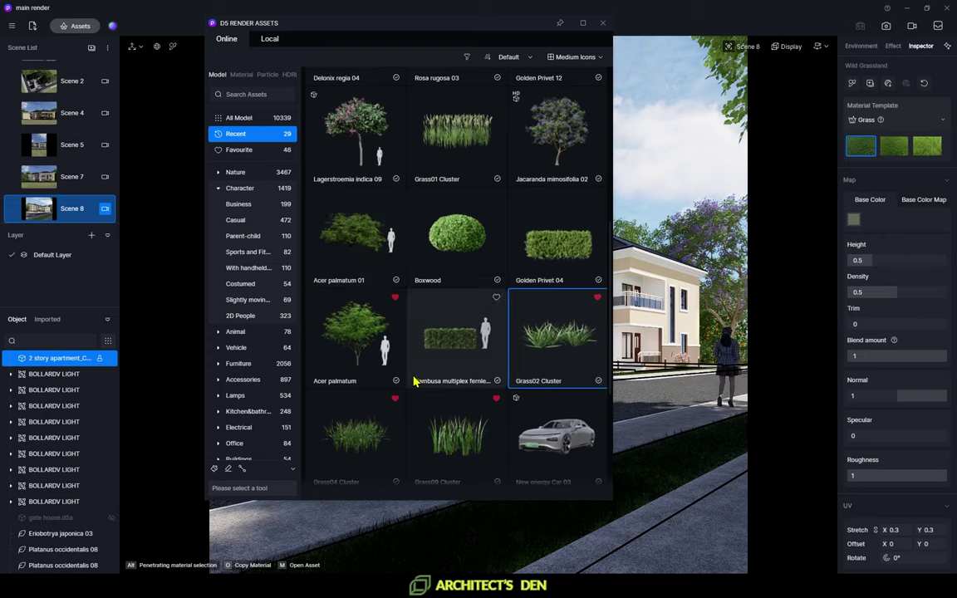
Step: Search the model library for grass and scatter Muhly grass 04 together with Grass02 Cluster over the foreground verge
{"action": "left_click", "coordinate": [260, 96]}
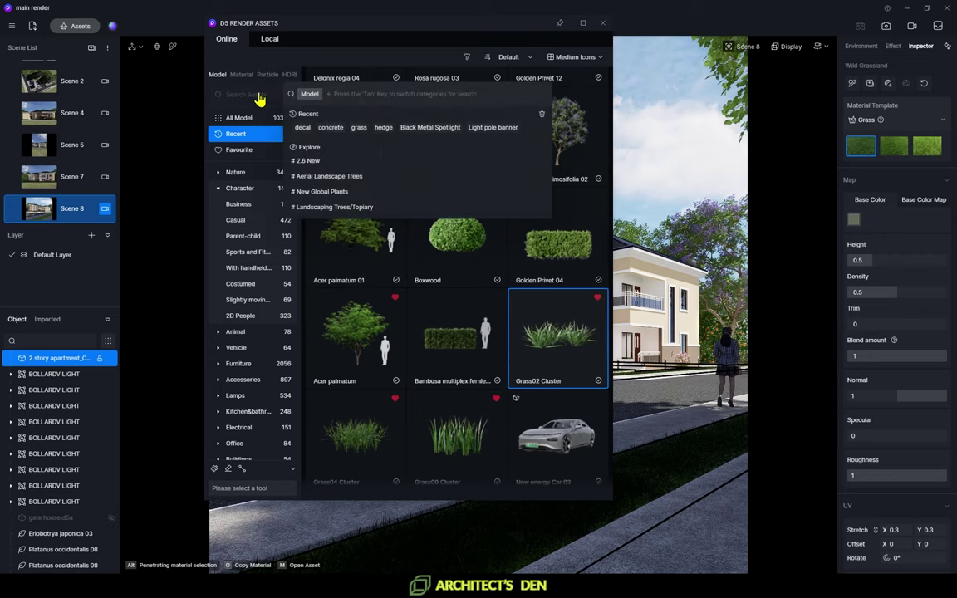
{"action": "type", "text": "grass"}
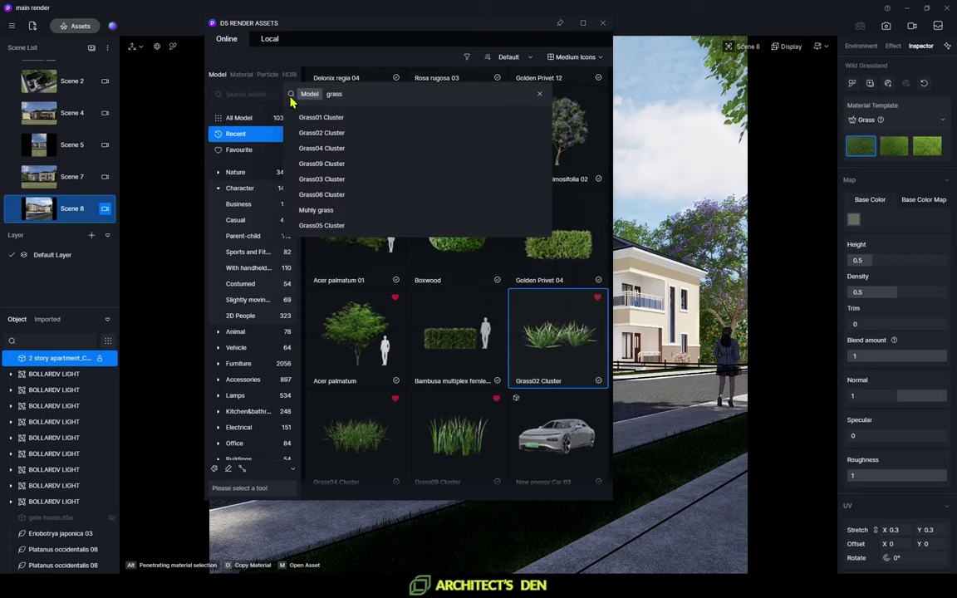
{"action": "key", "text": "Return"}
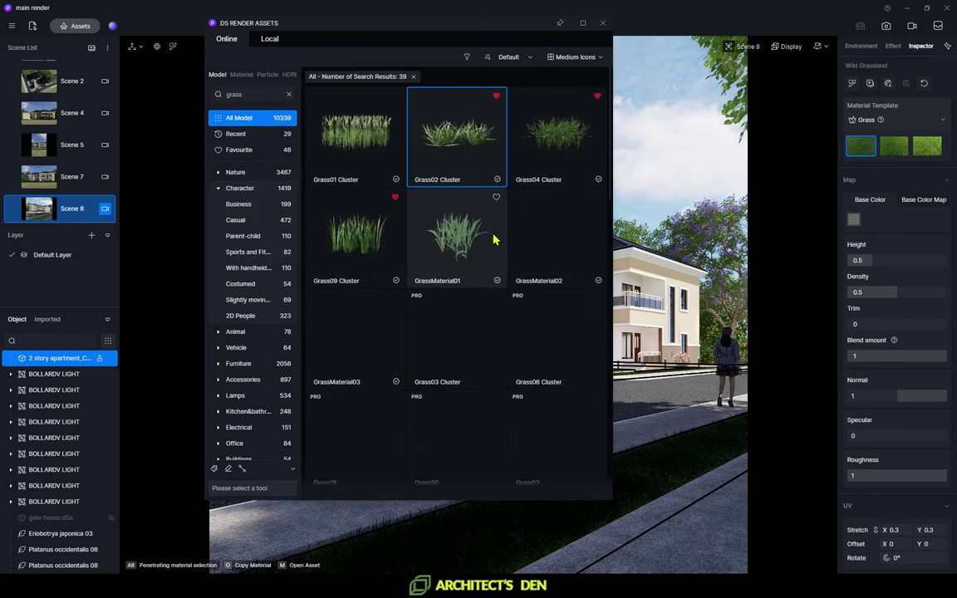
{"action": "scroll", "coordinate": [540, 343], "scroll_direction": "down", "scroll_amount": 1}
{"action": "scroll", "coordinate": [540, 343], "scroll_direction": "down", "scroll_amount": 3}
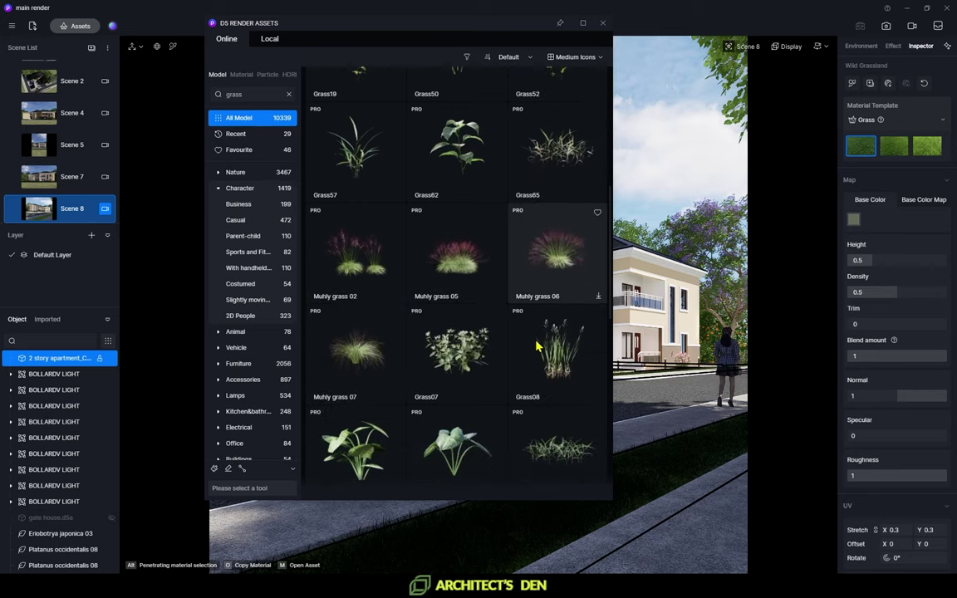
{"action": "scroll", "coordinate": [468, 341], "scroll_direction": "down", "scroll_amount": 5}
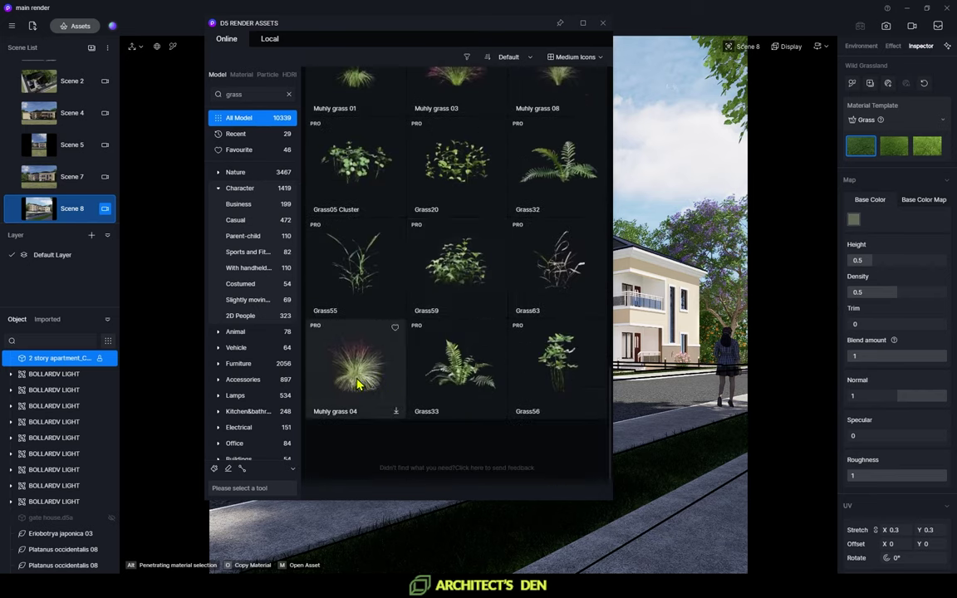
{"action": "left_click", "coordinate": [359, 383]}
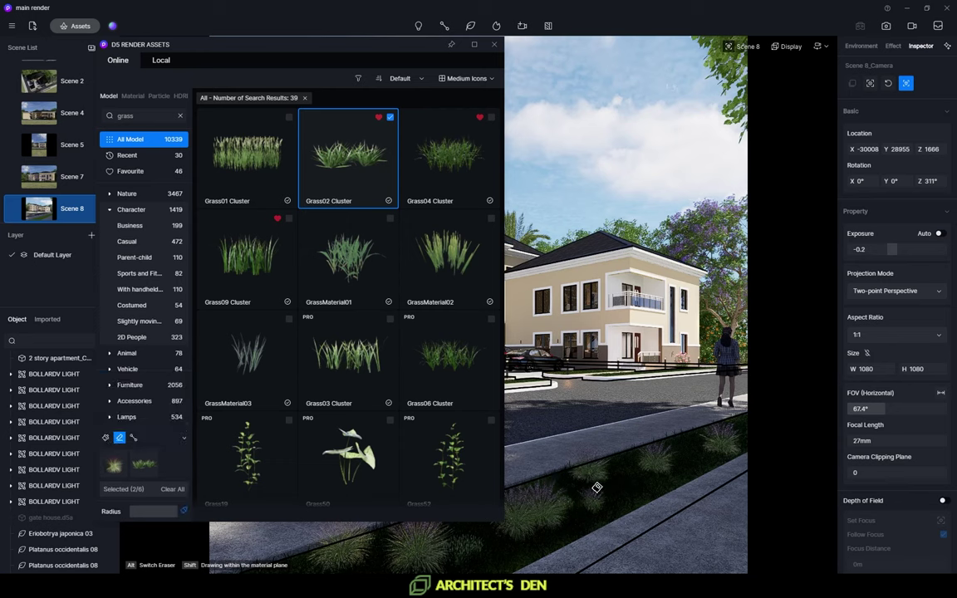
Step: Erase some of the scattered grass clumps to thin the planting along the foreground verge, and end the brushing
{"action": "left_click", "coordinate": [119, 378]}
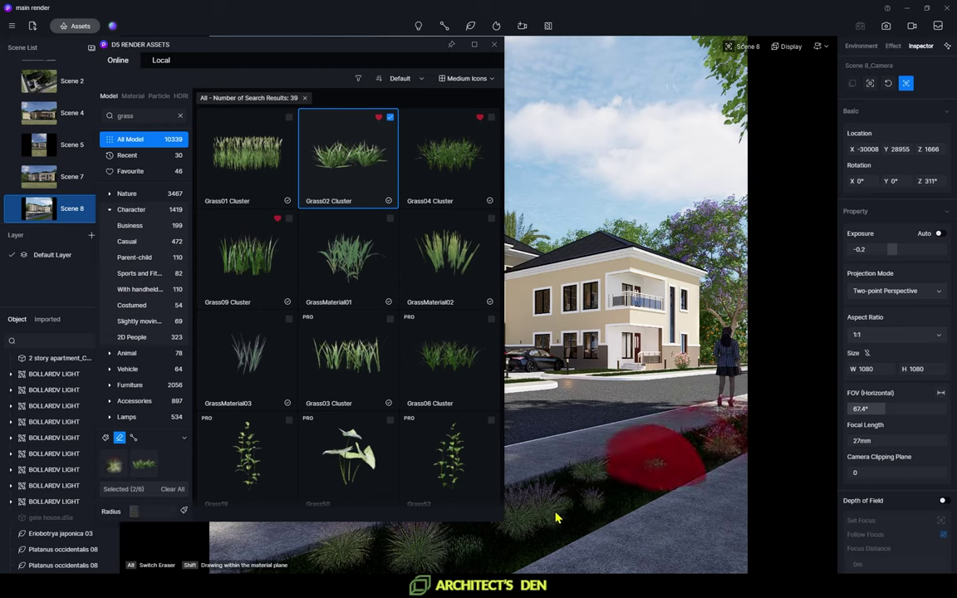
{"action": "left_click_drag", "start_coordinate": [358, 565], "coordinate": [430, 564], "text": "alt"}
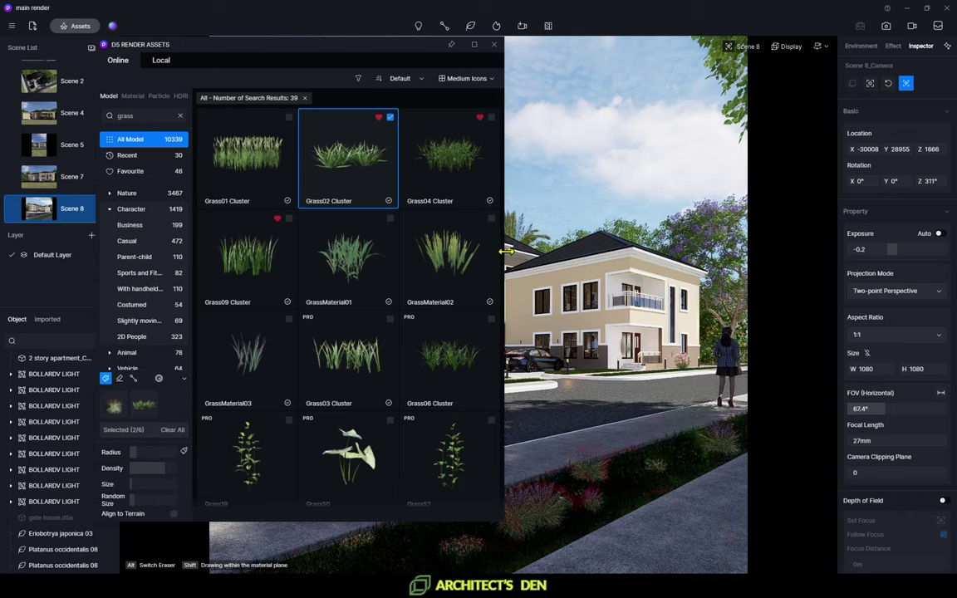
{"action": "left_click", "coordinate": [496, 45]}
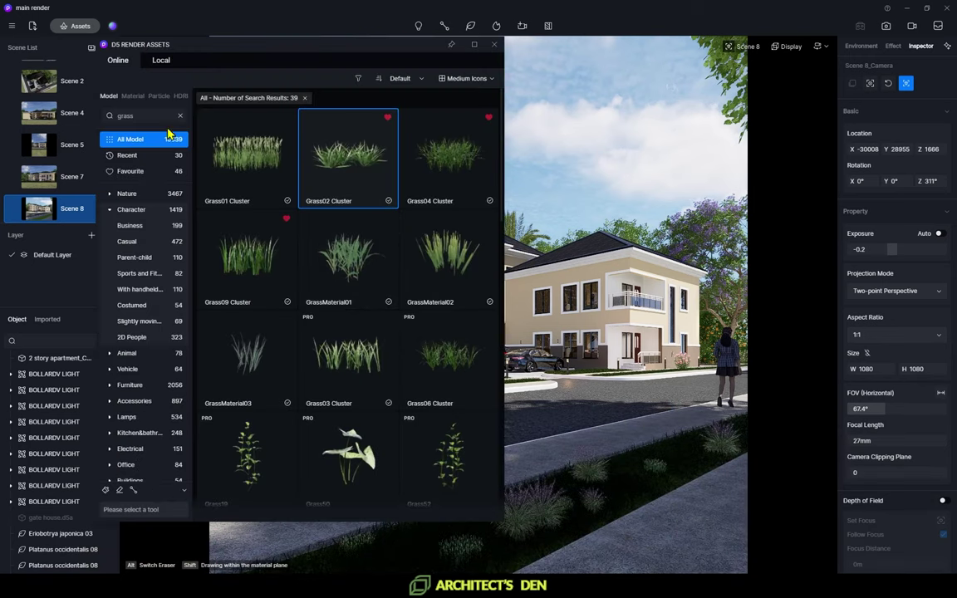
Step: Search the model library for decal and add the Footprints 07 decal to the scene
{"action": "left_click", "coordinate": [143, 121]}
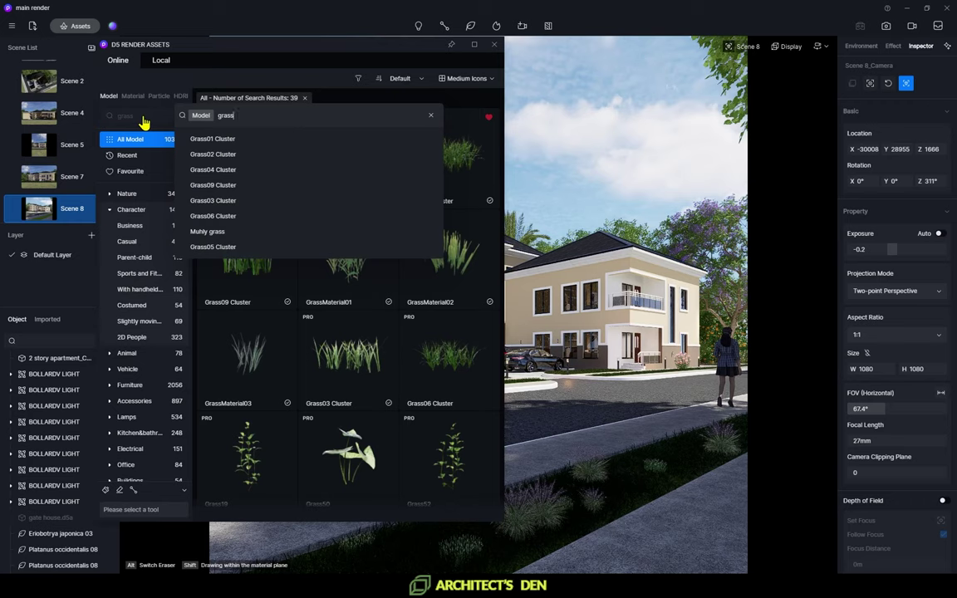
{"action": "type", "text": "decal"}
{"action": "left_click", "coordinate": [243, 138]}
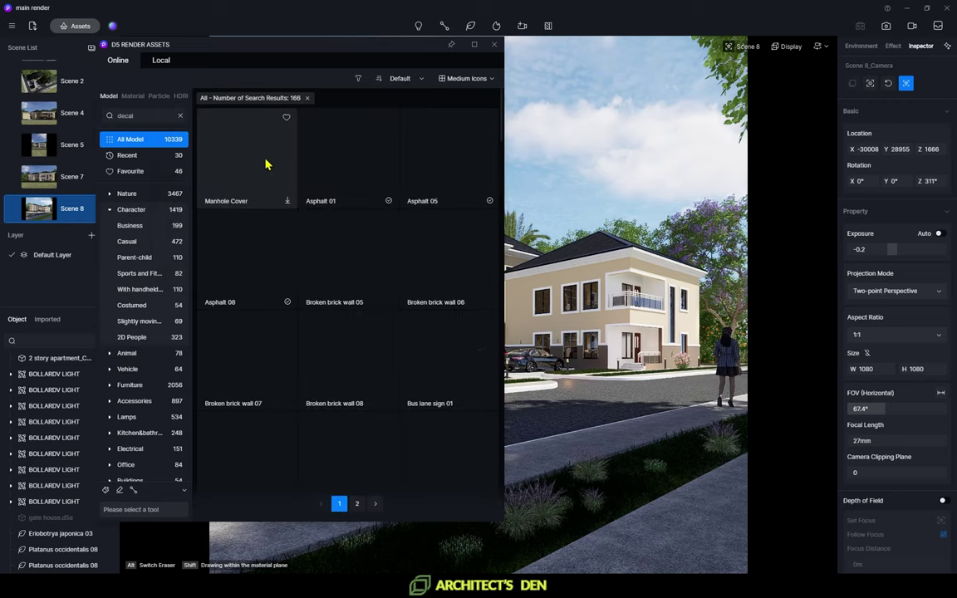
{"action": "scroll", "coordinate": [427, 274], "scroll_direction": "down", "scroll_amount": 3}
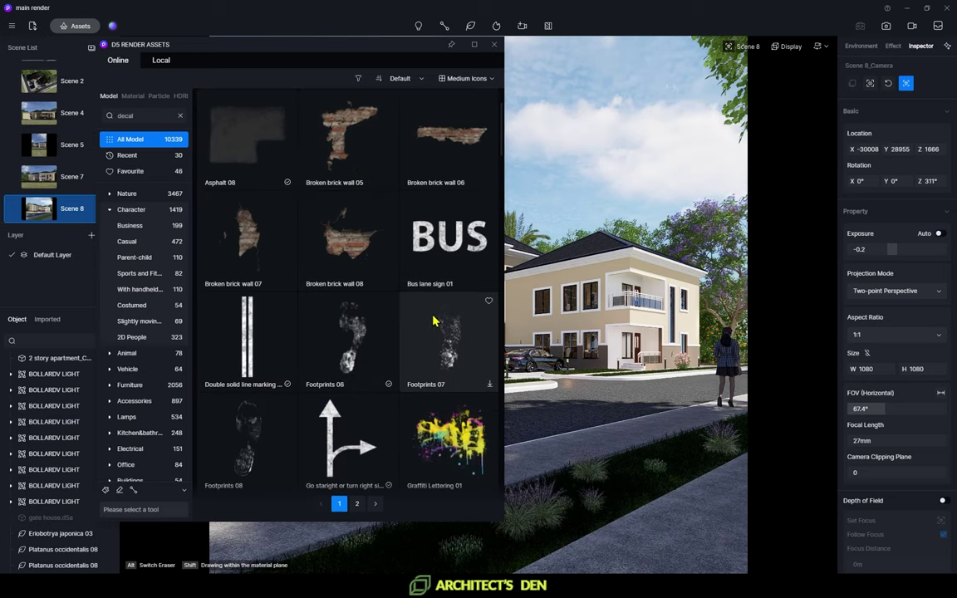
{"action": "scroll", "coordinate": [410, 366], "scroll_direction": "down", "scroll_amount": 2}
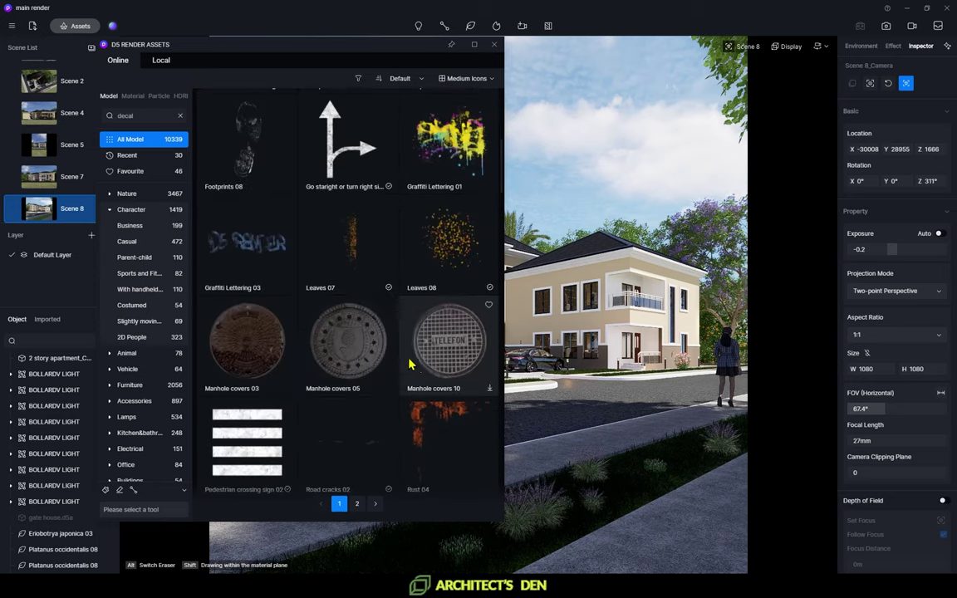
{"action": "scroll", "coordinate": [411, 365], "scroll_direction": "up", "scroll_amount": 2}
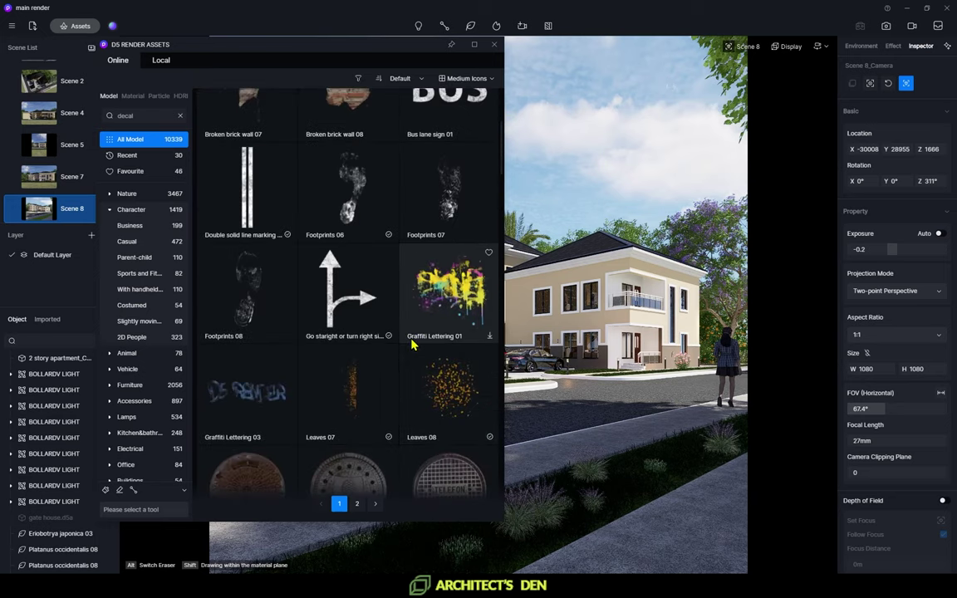
{"action": "left_click", "coordinate": [445, 217]}
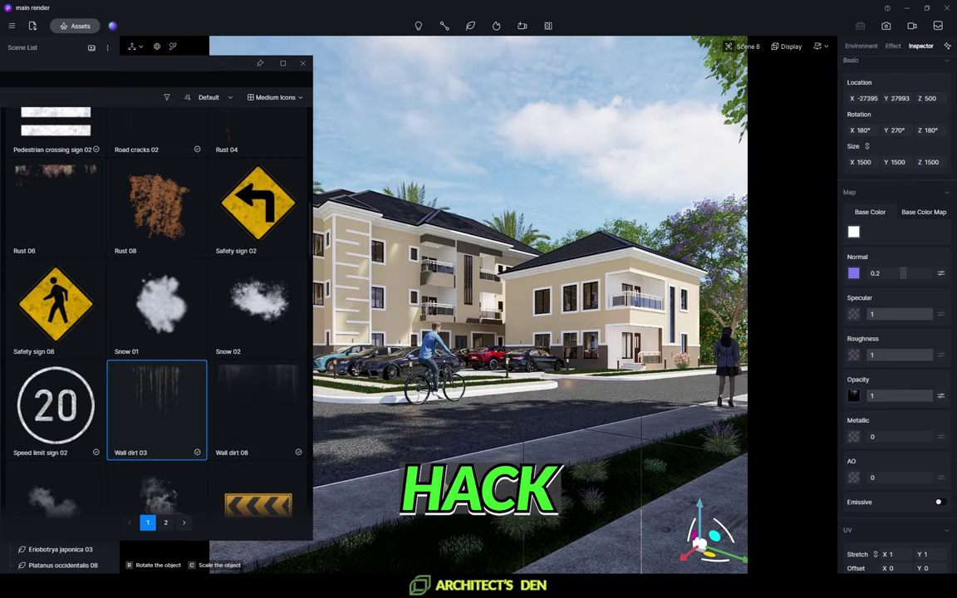
Step: Add Wall dirt 08 decals along the roadside sidewalk to weather its concrete surface
{"action": "left_click", "coordinate": [246, 425]}
{"action": "left_click_drag", "start_coordinate": [899, 482], "coordinate": [827, 485]}
{"action": "left_click_drag", "start_coordinate": [438, 497], "coordinate": [641, 434]}
{"action": "left_click", "coordinate": [505, 474]}
Step: Filter the scene objects to decals and move Wall dirt 03 along the near walkway, with UV stretch X 1.54 and Y 0.661
{"action": "left_click", "coordinate": [108, 341]}
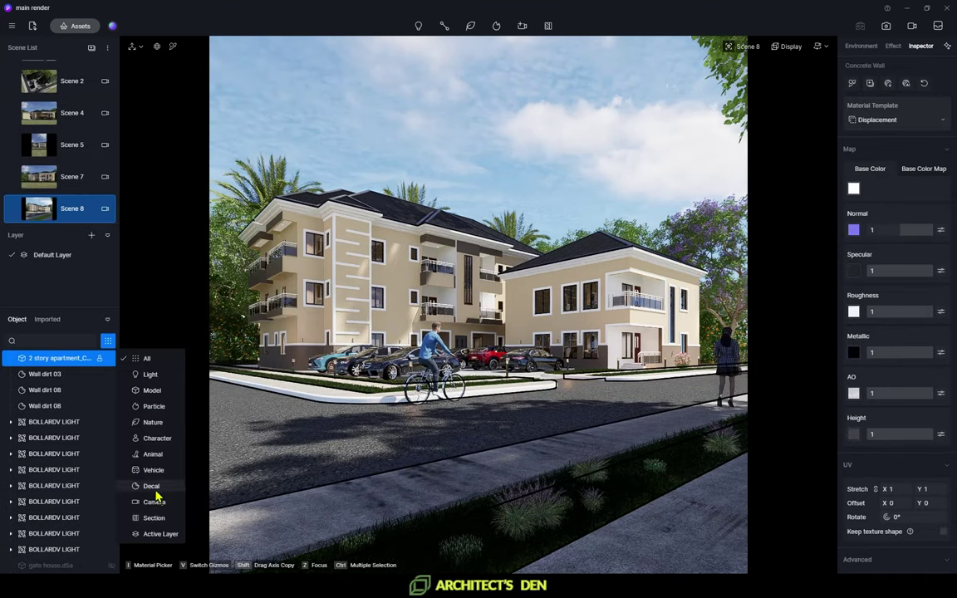
{"action": "left_click", "coordinate": [156, 487]}
{"action": "left_click", "coordinate": [45, 358]}
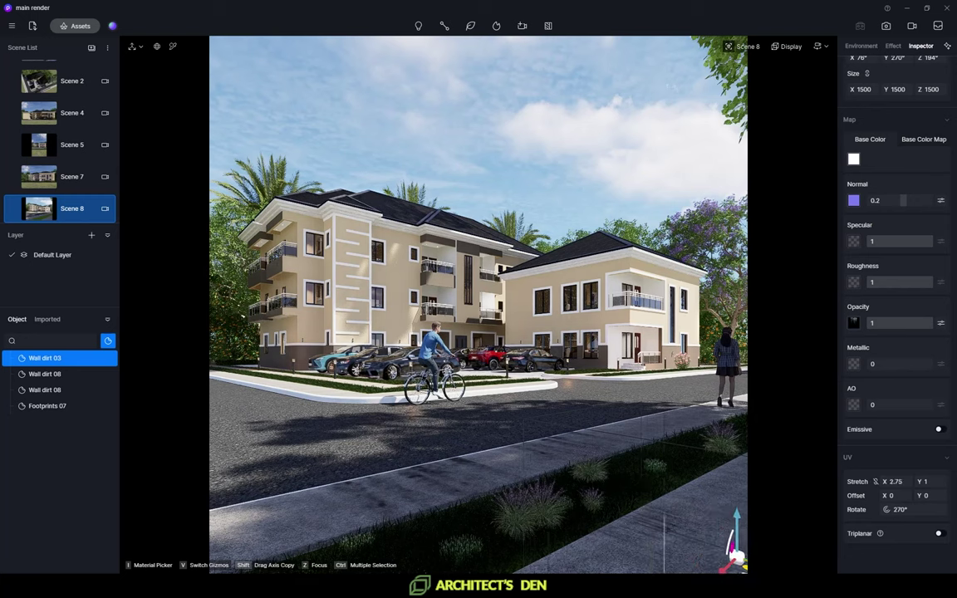
{"action": "left_click", "coordinate": [875, 482]}
{"action": "left_click_drag", "start_coordinate": [746, 567], "coordinate": [648, 534]}
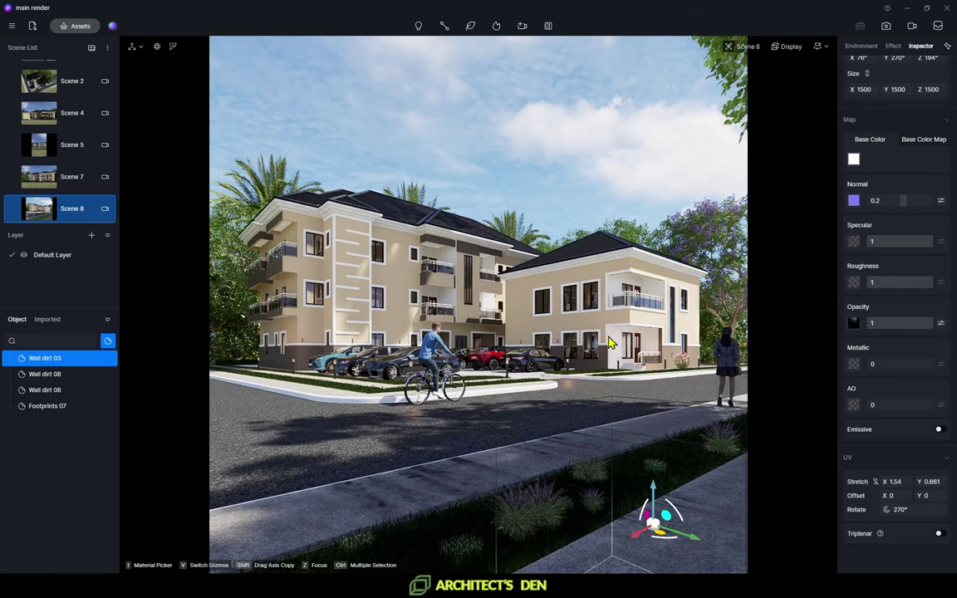
{"action": "key", "text": "Escape"}
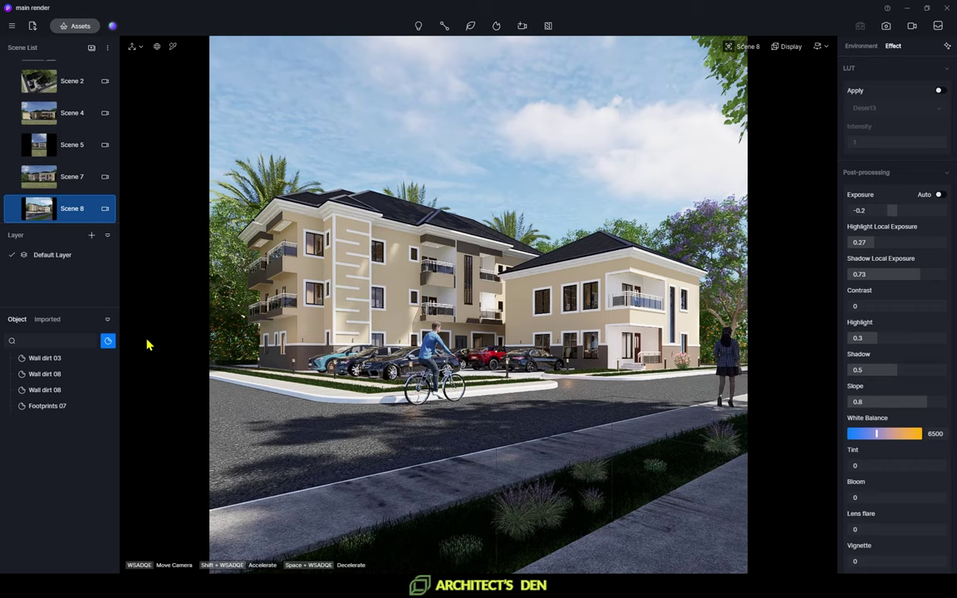
Step: Place the Speed limit sign 02 decal from the asset library on the asphalt in front of the cyclist
{"action": "key", "text": "m"}
{"action": "scroll", "coordinate": [171, 368], "scroll_direction": "down", "scroll_amount": 1}
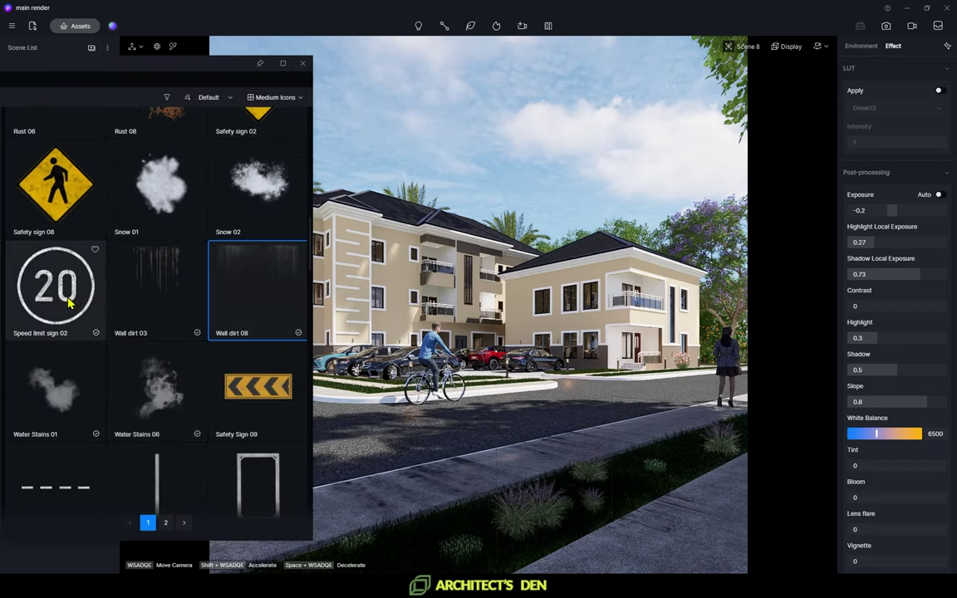
{"action": "left_click", "coordinate": [69, 304]}
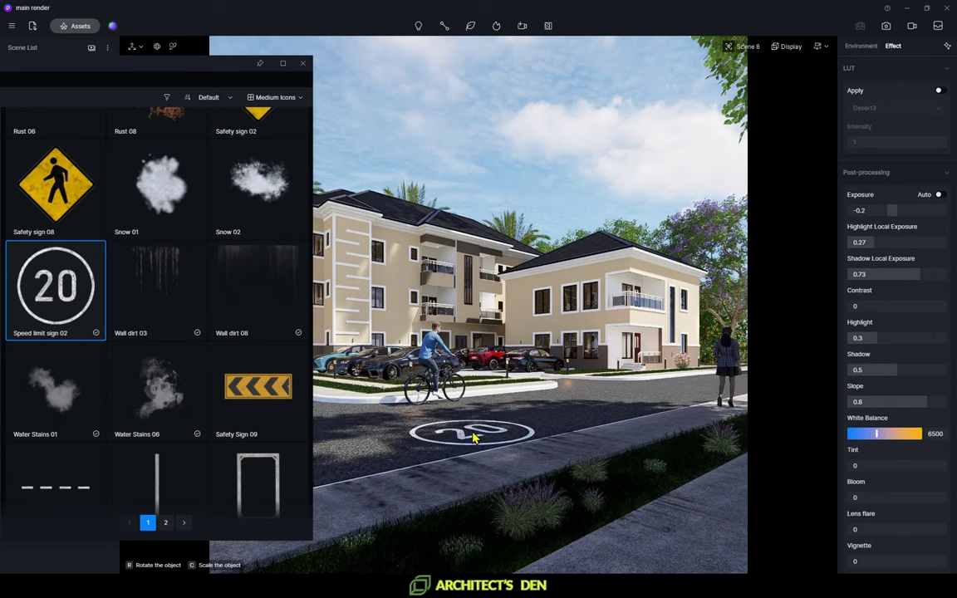
{"action": "left_click", "coordinate": [474, 438]}
Step: Place a Pedestrian crossing sign 02 decal of size 5023 across the road and lower its opacity to 0.18
{"action": "scroll", "coordinate": [213, 330], "scroll_direction": "up", "scroll_amount": 3}
{"action": "left_click", "coordinate": [55, 282]}
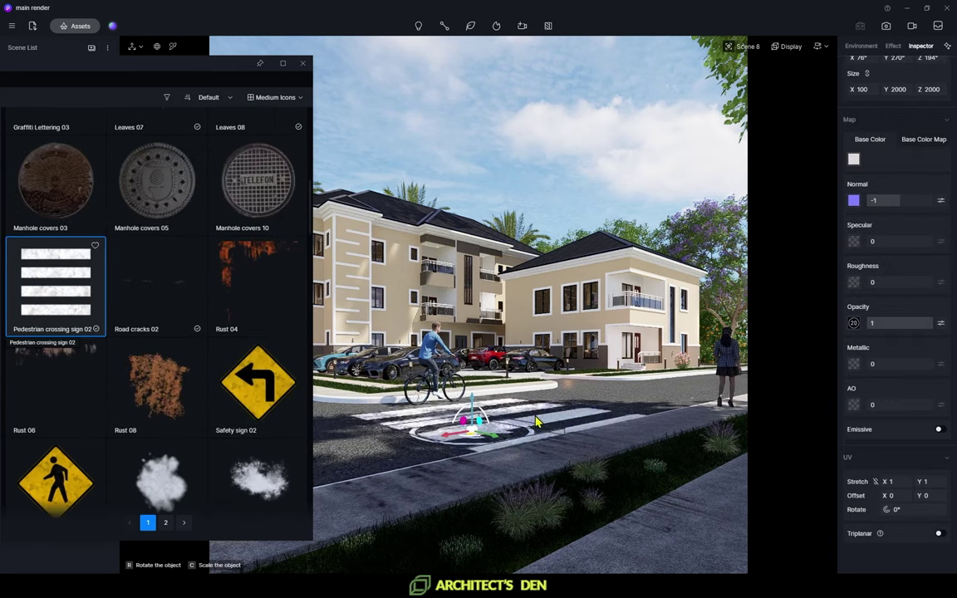
{"action": "left_click", "coordinate": [567, 390]}
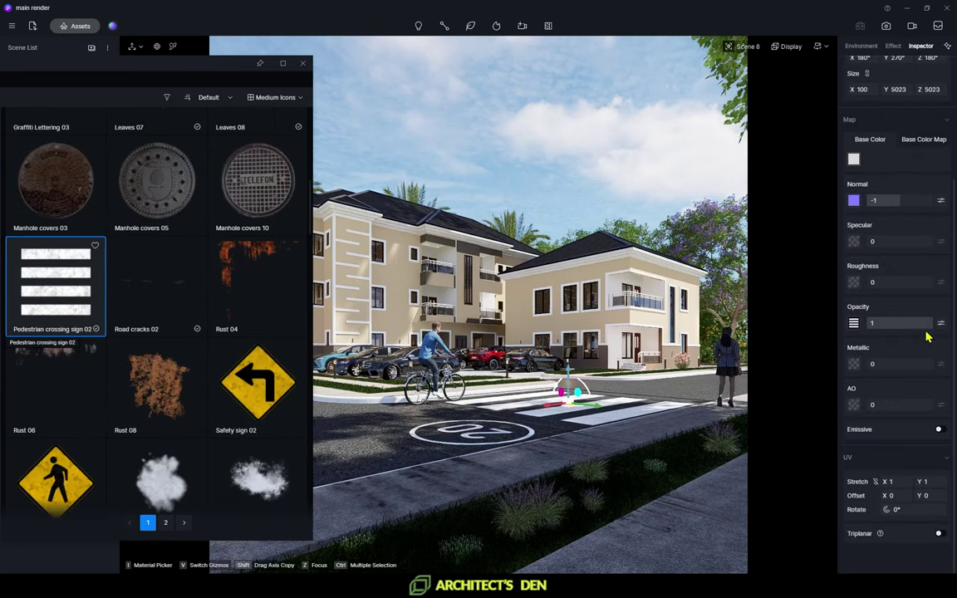
{"action": "mouse_move", "coordinate": [893, 324]}
{"action": "left_mouse_down"}
{"action": "mouse_move", "coordinate": [871, 325]}
{"action": "mouse_move", "coordinate": [879, 324]}
{"action": "left_mouse_up"}
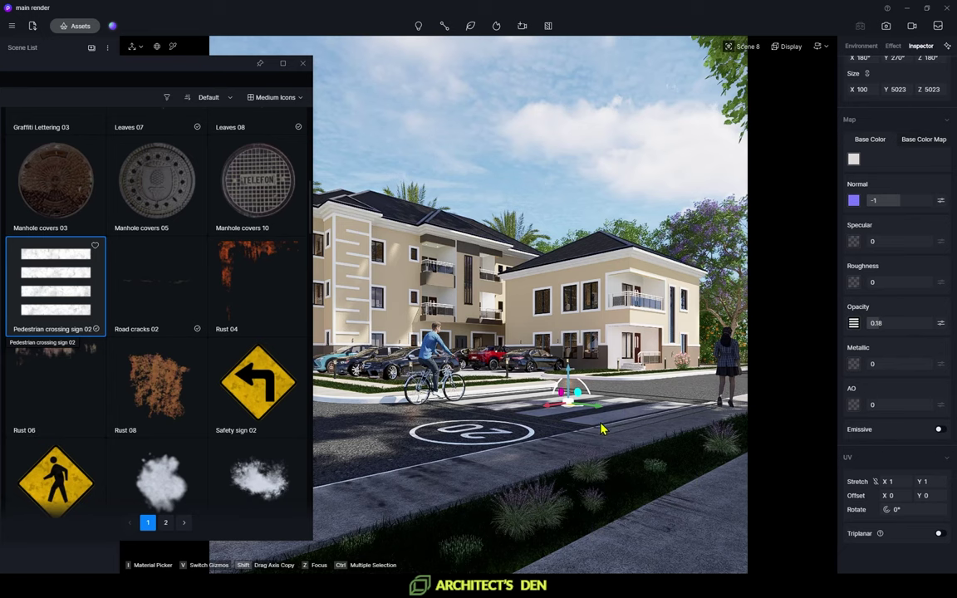
{"action": "left_click", "coordinate": [302, 63]}
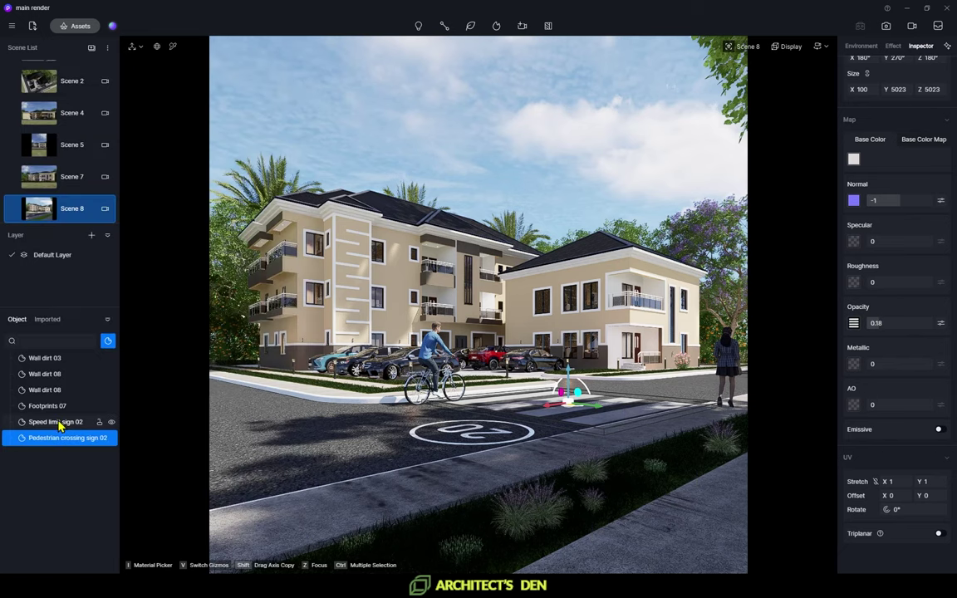